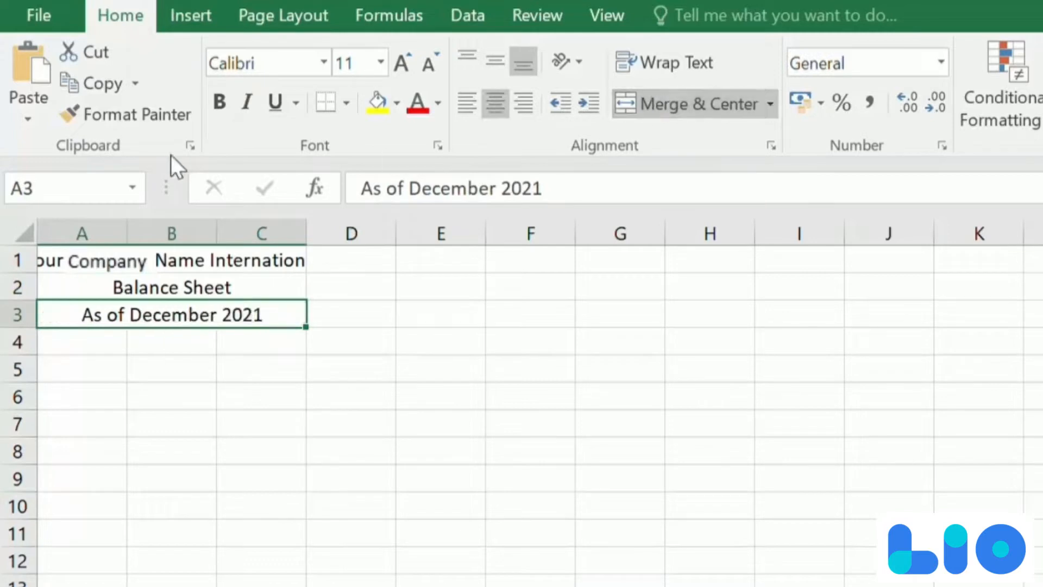
- Widen columns A, B and C so the merged company name heading fits fully
drag(306, 229, 477, 233)
drag(215, 233, 343, 233)
drag(126, 239, 200, 243)
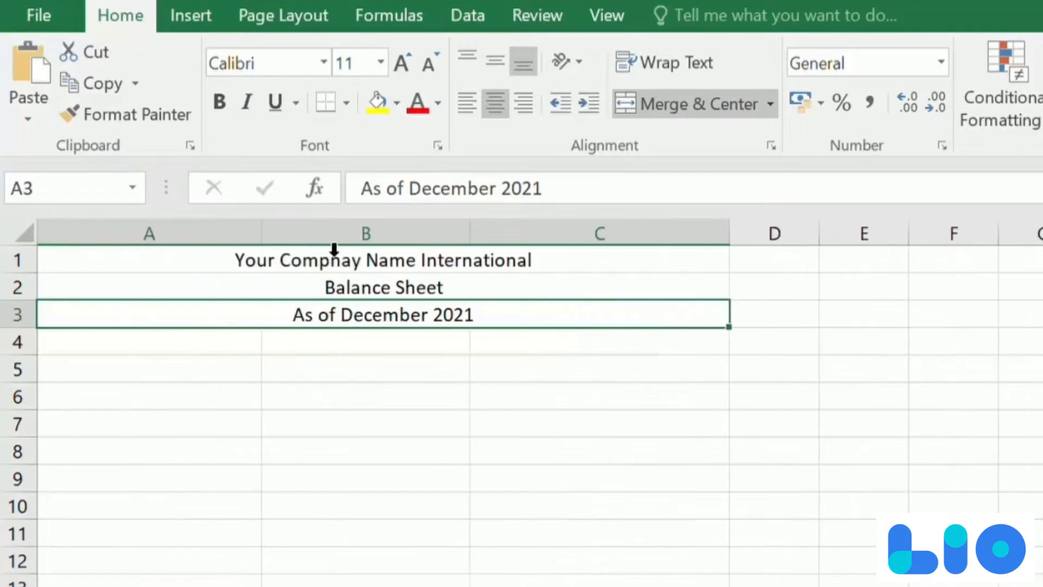
drag(731, 227, 650, 233)
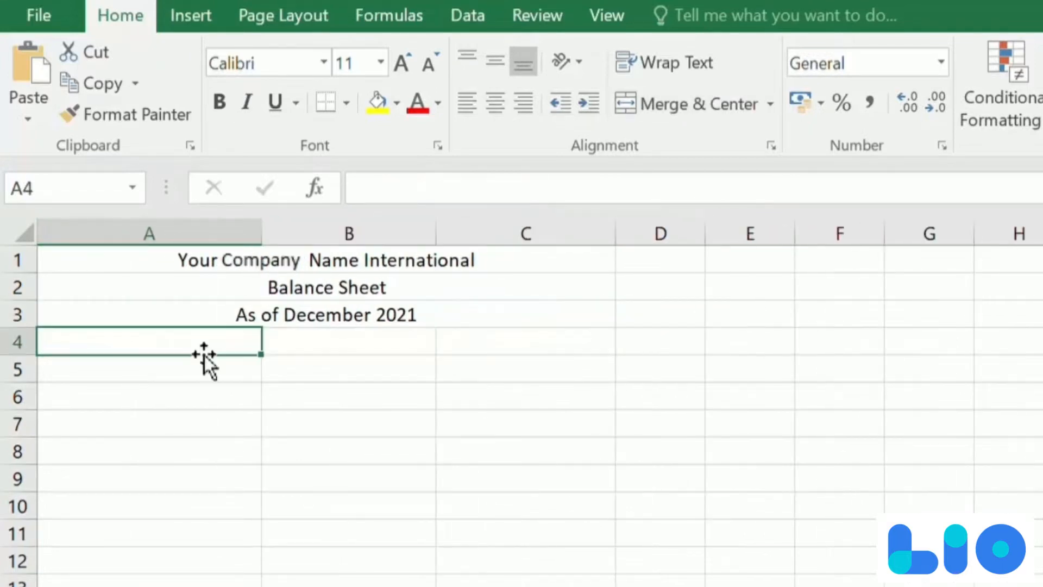
- Enter the heading "Assets" in A4 and the line item "Cash & Equivalents" in A5
text(Assets)
key(Return)
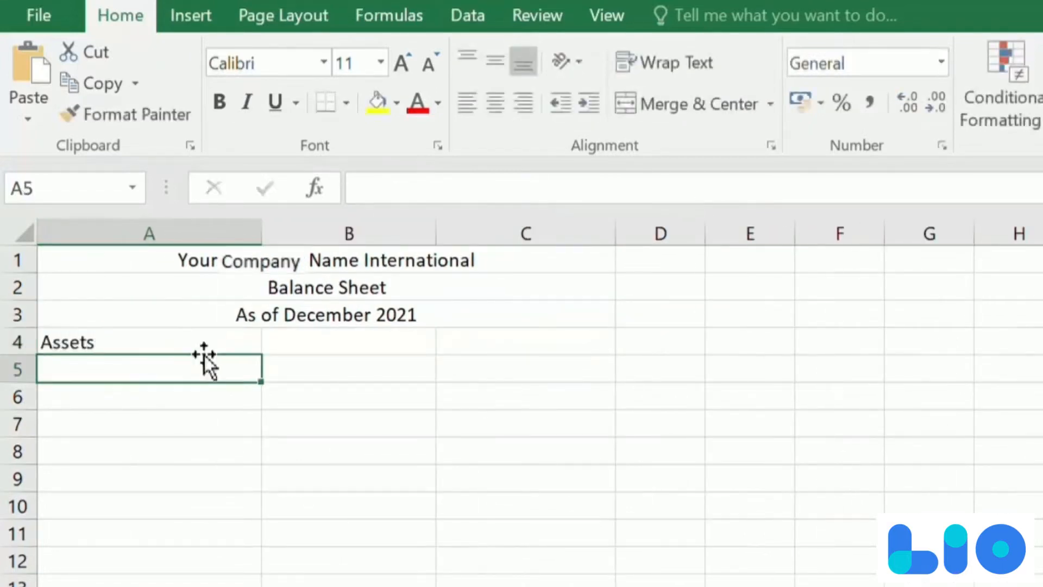
text(Cash & Eq)
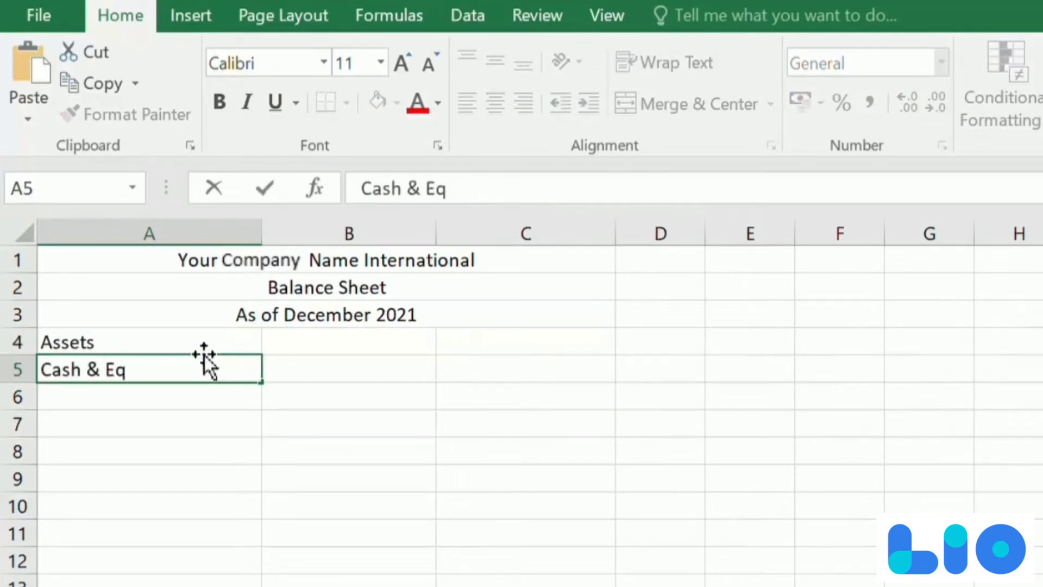
text(uivalents)
key(Return)
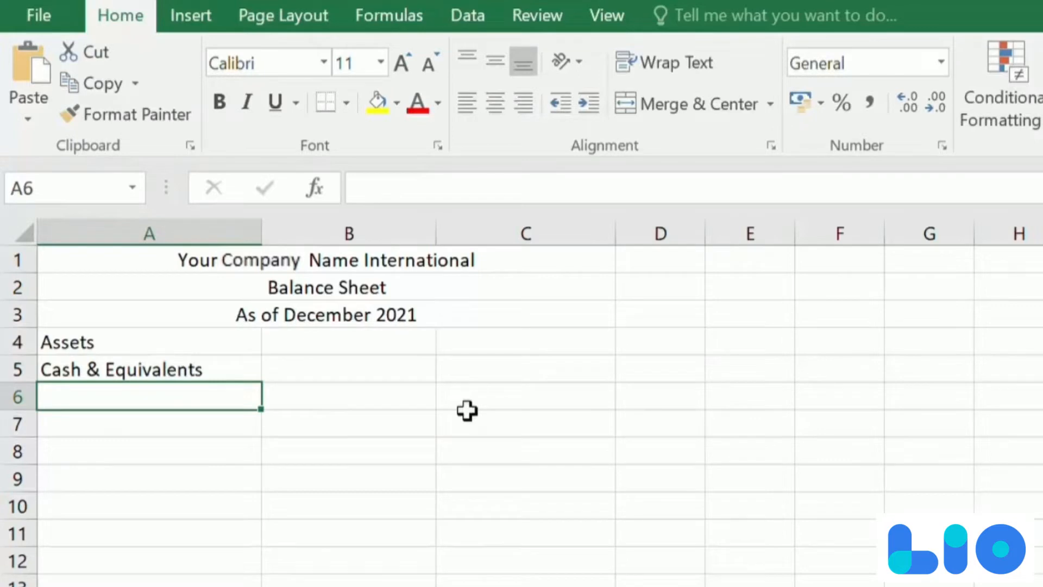
- Enter the labels "Account Receivables", "Inventory" and "Total Current Assets" in A6 through A8
text(Accofu)
text(unt Receivables)
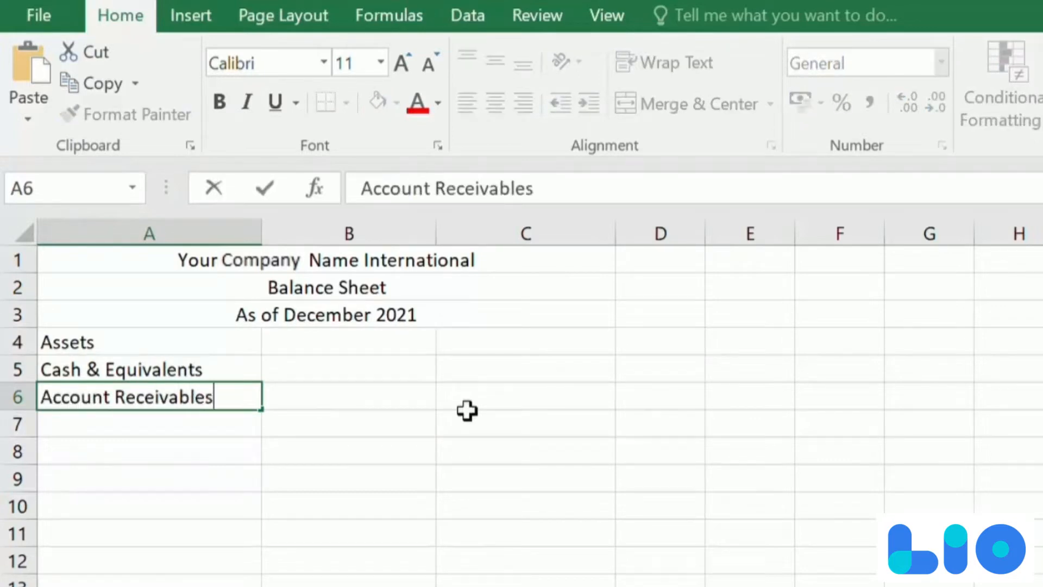
key(Return)
text(Inventory)
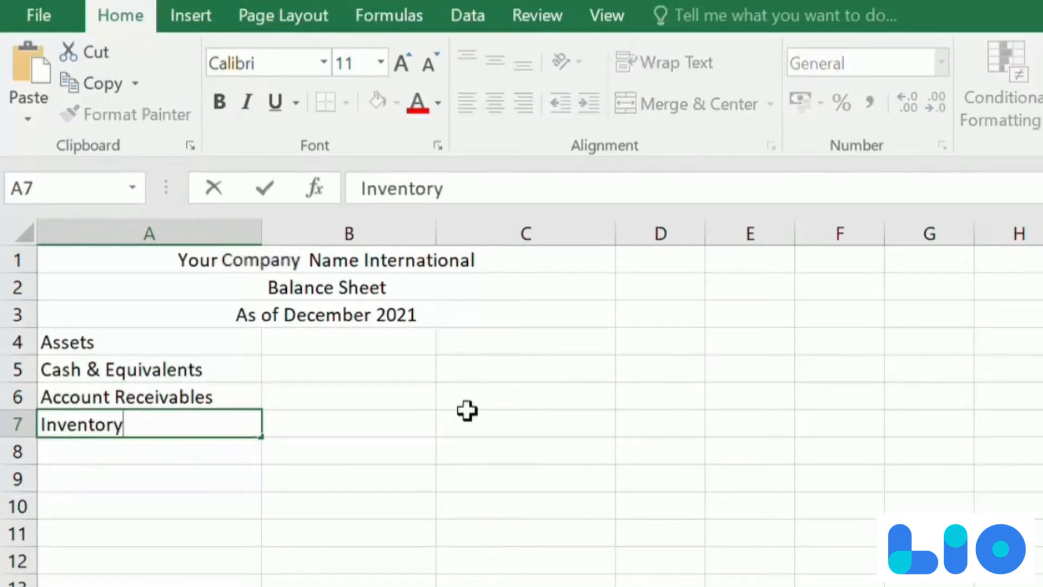
key(Return)
text(Total Current Ass)
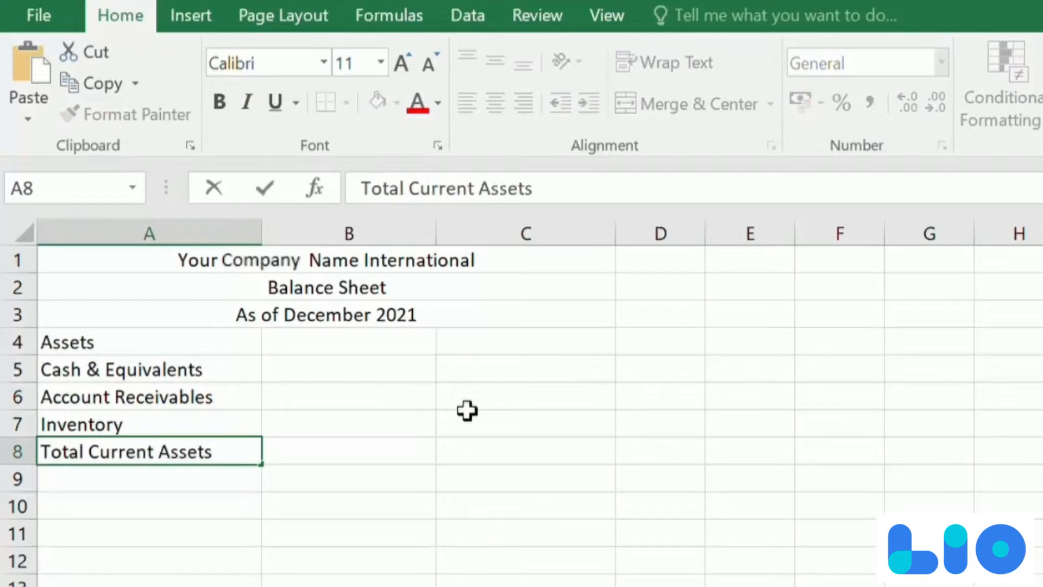
text(ets)
key(Return)
- Enter "Plant & Equipment", "Accumulated Depriciation", "Net Fixed Assets" and "Total Assets" in A9 through A12
text(Plant & E)
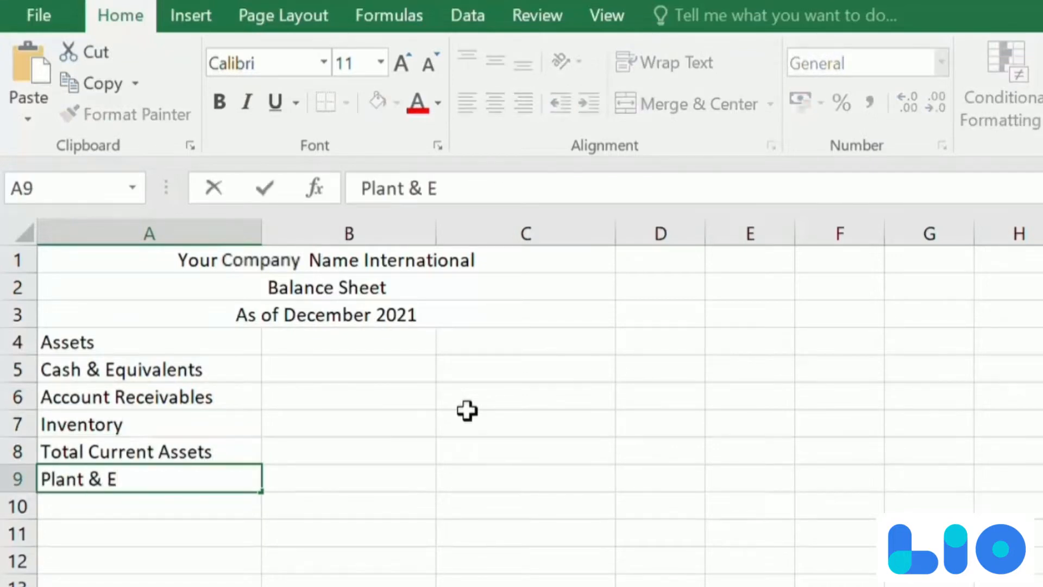
text(quipment)
key(Return)
text(Accumulated Depriciate)
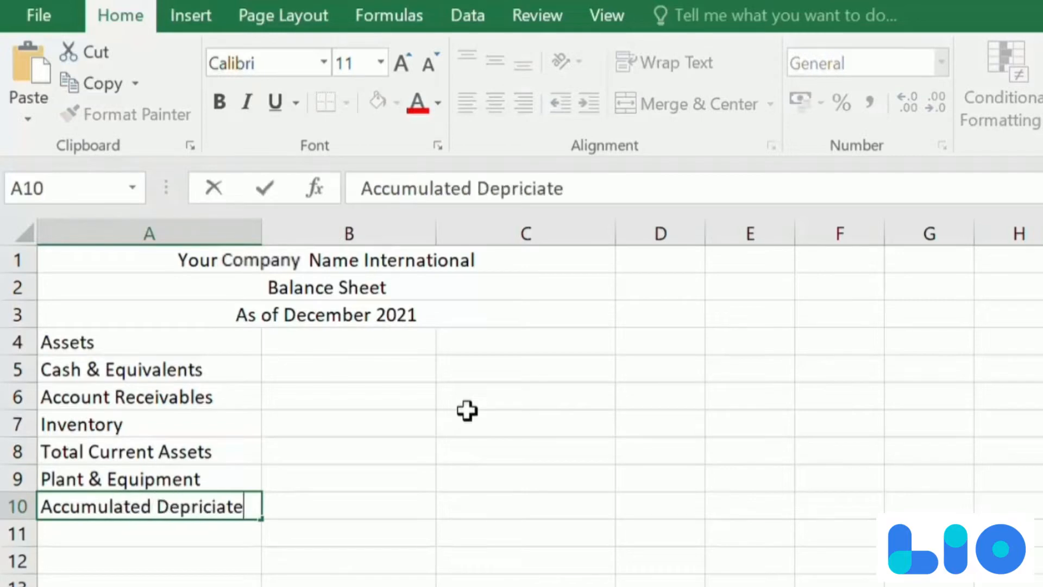
key(BackSpace)
text(ion)
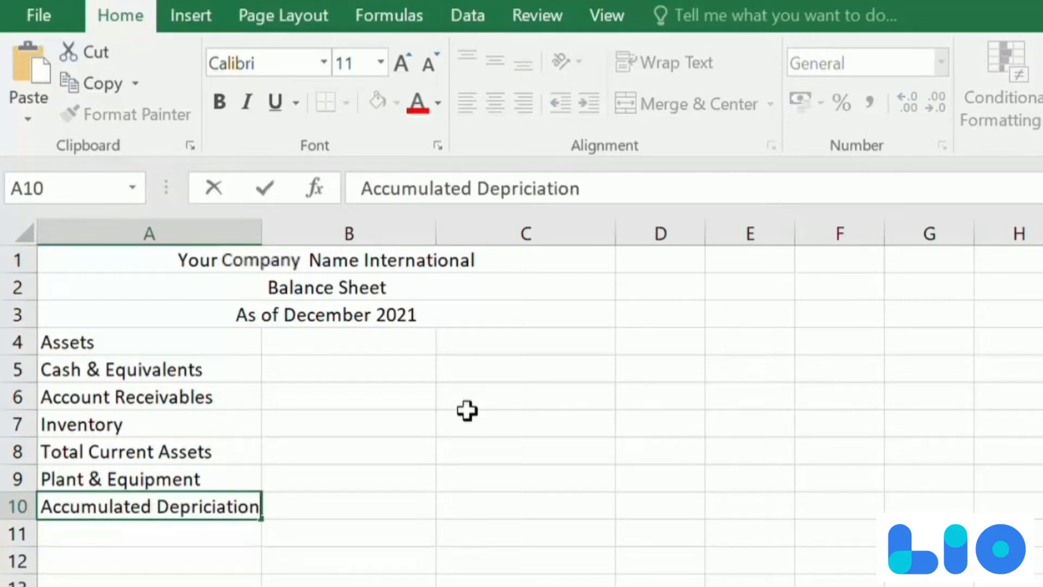
key(Return)
text(Net Fixed Assets)
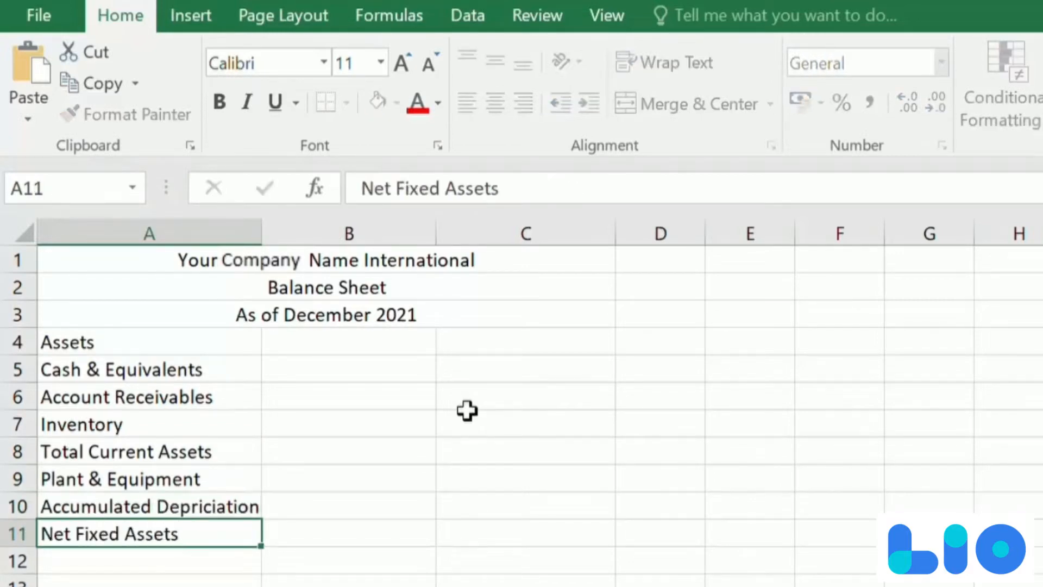
key(Return)
text(Total Assets)
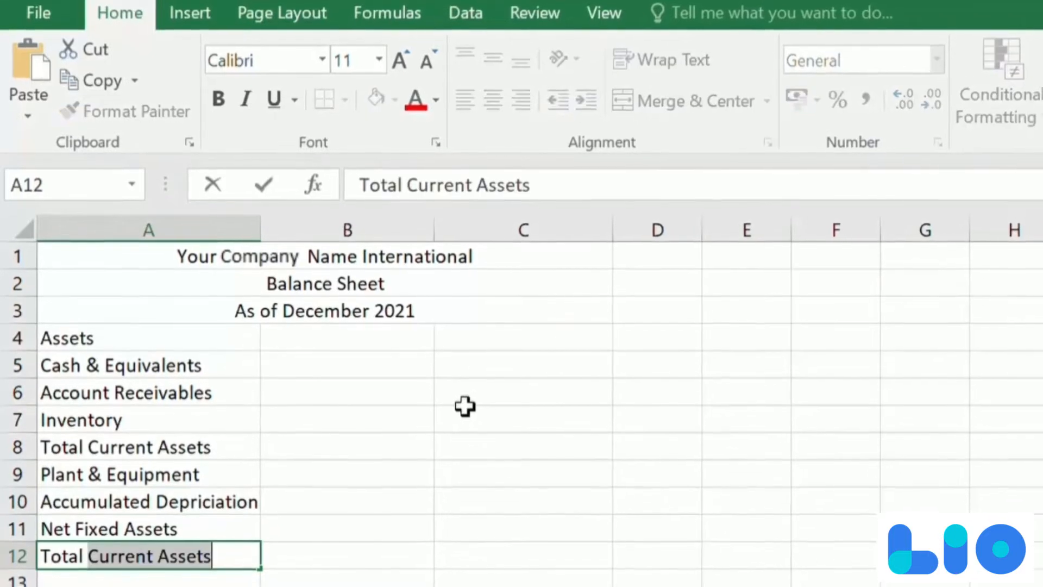
- Make the "Assets" heading in A4 and the "Total Assets" label in A12 bold
key(Up)
key(Up)
key(Up)
key(Up)
key(Up)
key(Up)
key(Up)
key(Up)
key(ctrl+b)
key(Down)
key(Down)
key(Down)
key(Down)
key(Down)
key(Down)
key(Down)
key(Down)
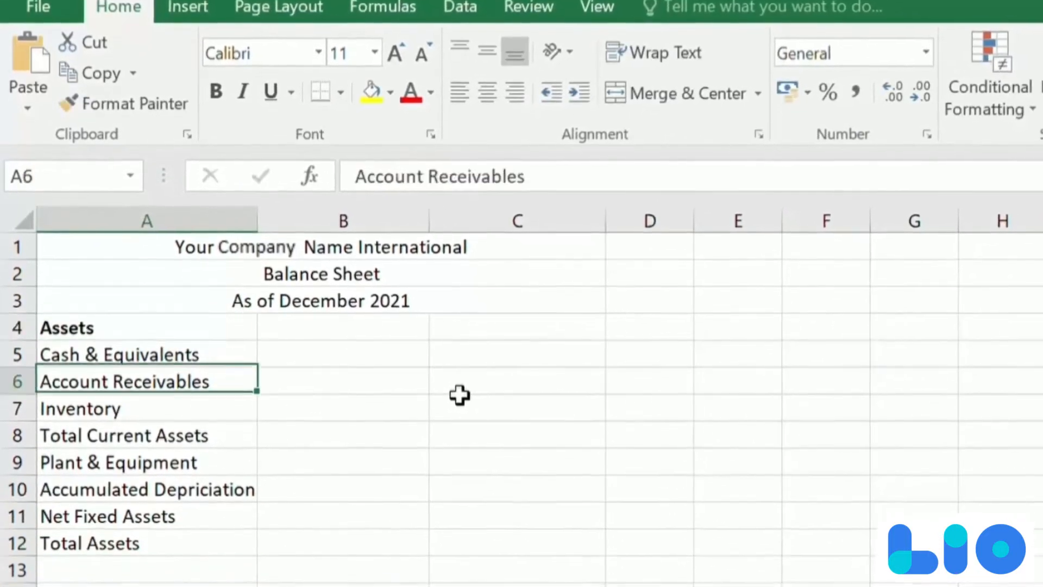
key(ctrl+b)
- Italicize the subtotal labels "Total Current Assets" in A8 and "Net Fixed Assets" in A11
key(Up)
key(Up)
key(Up)
key(Up)
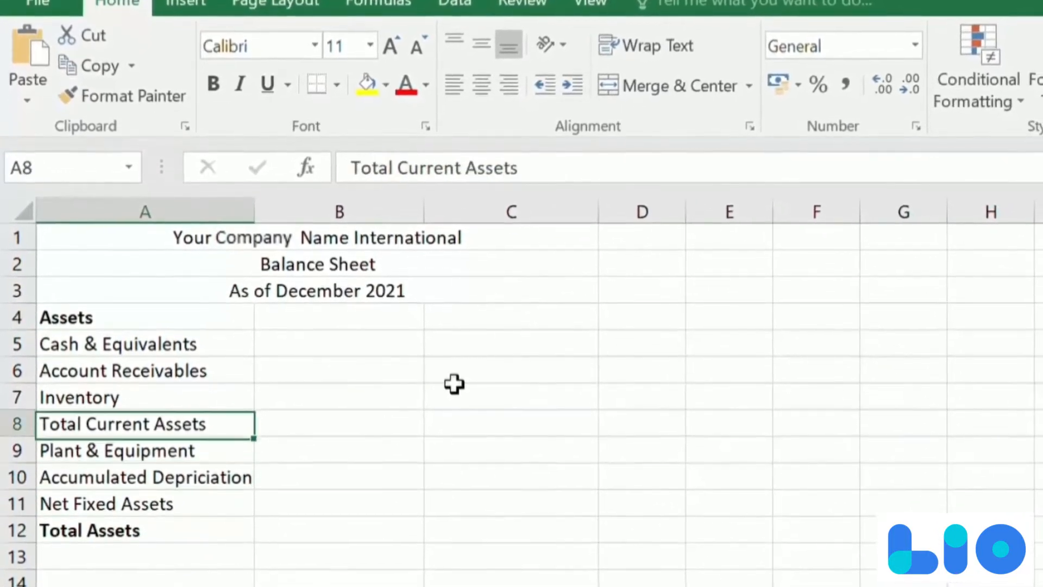
key(ctrl+i)
key(Down)
key(Down)
- Enter the section heading "Liabilities & Owner's Equity" in A13, below Total Assets
key(Down)
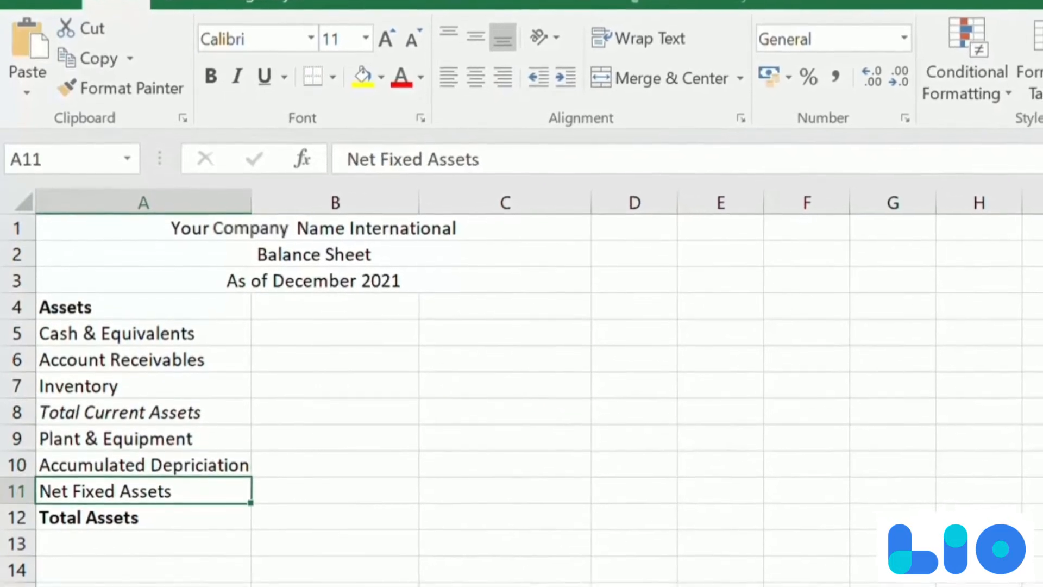
click(236, 70)
key(Down)
key(Down)
text(Liabilities &)
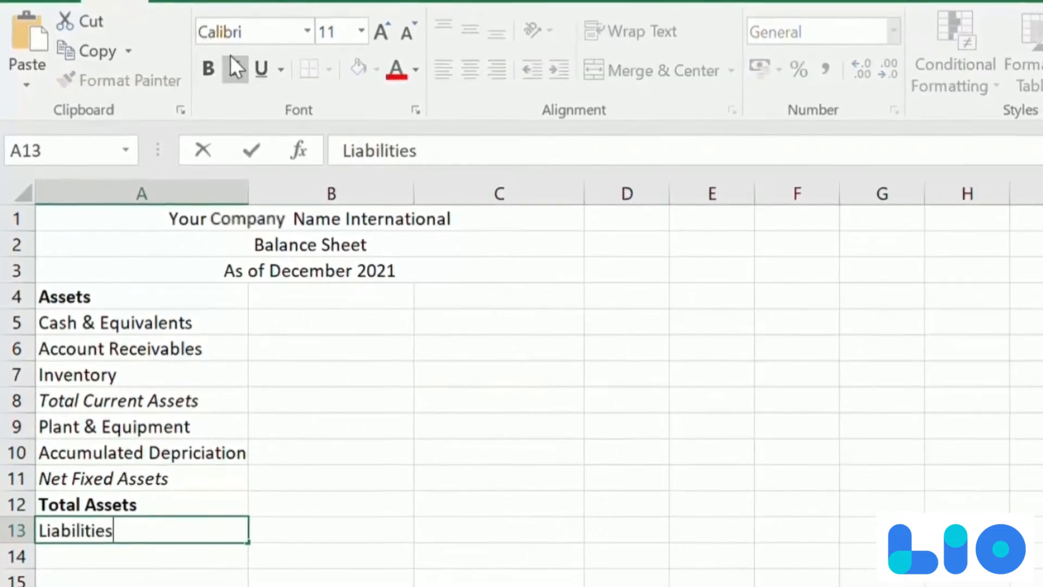
text( Owner's Eq)
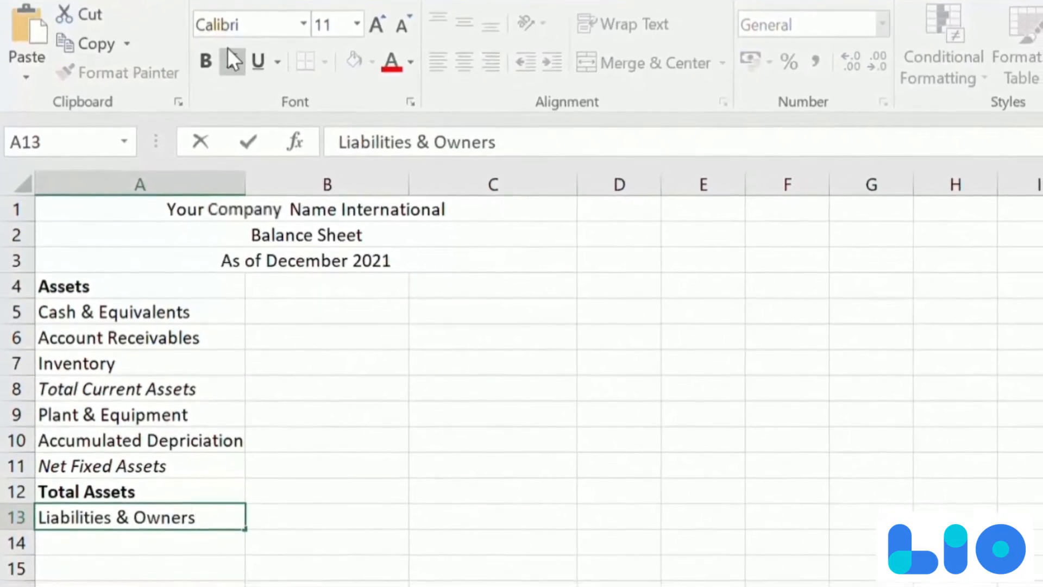
text(uity)
key(Return)
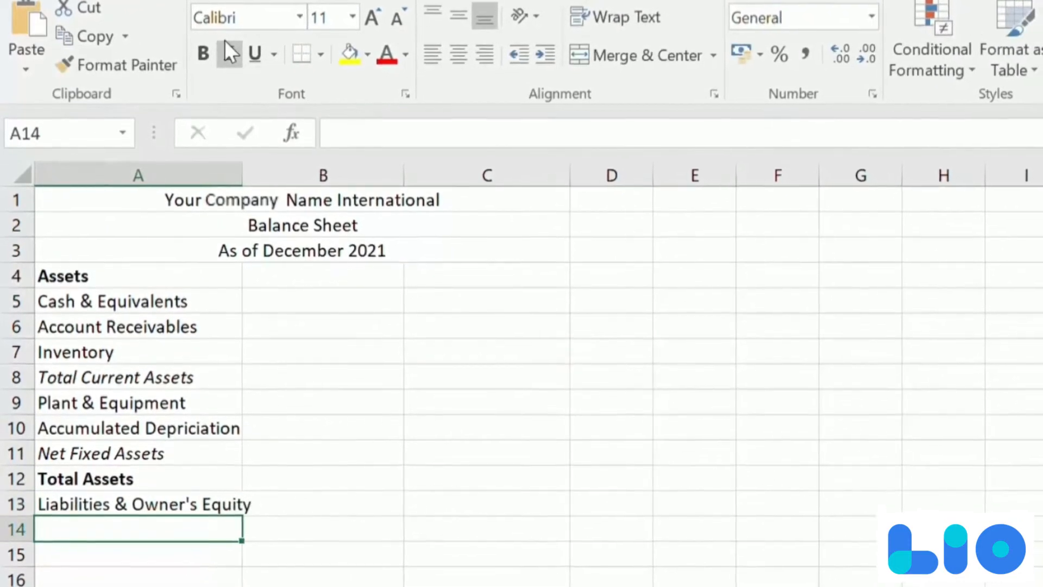
- Enter the line items "Accounts Payable" in A14 and "Short-Term Notes Payable" in A15
text(Accof)
key(BackSpace)
text(unts Payable)
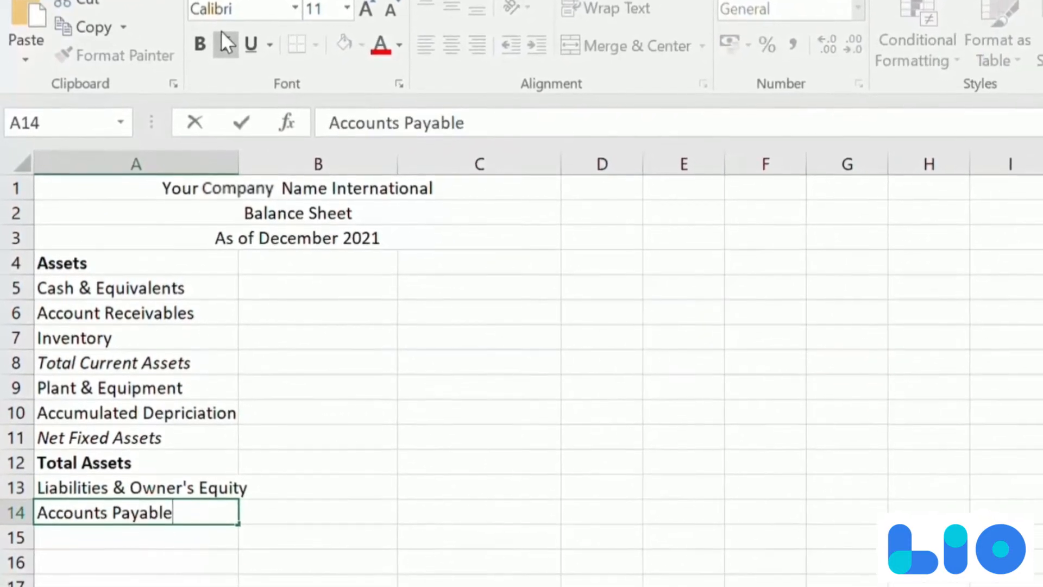
key(Return)
text(Short-Term Notes Pay)
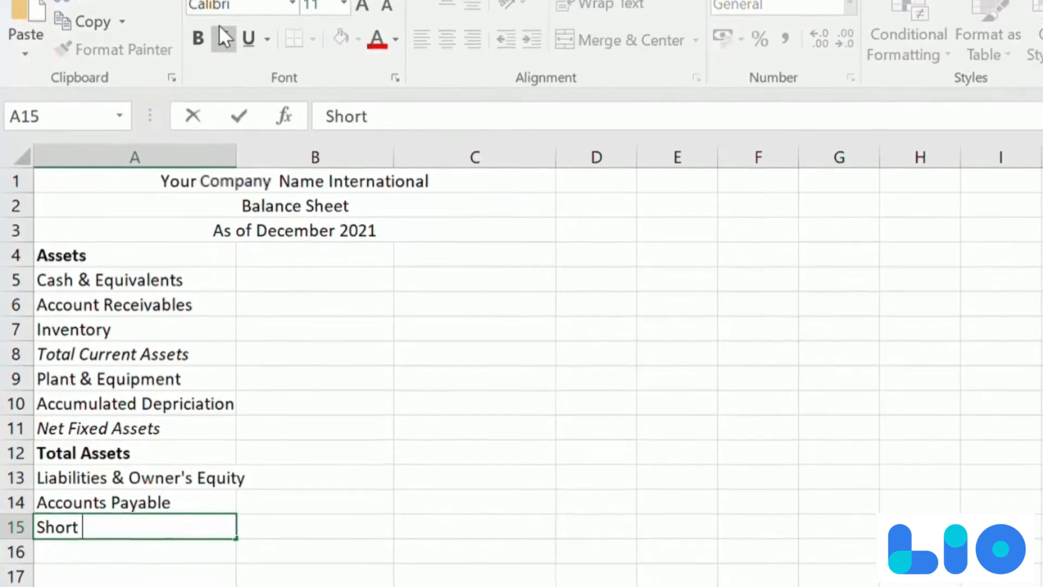
text(able)
key(Return)
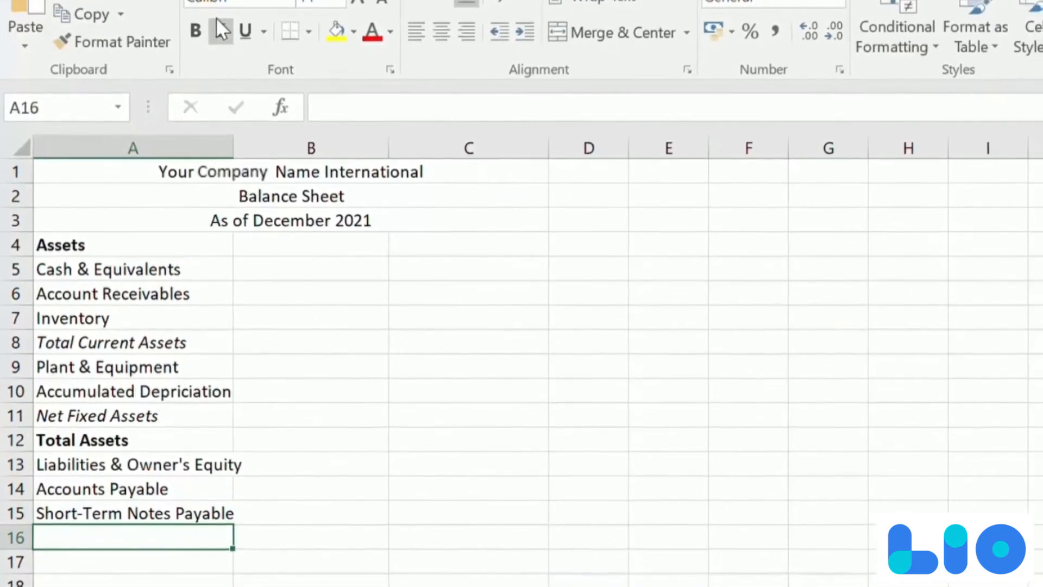
- Enter "Other Current Liabilities", "Long Term Debt" and "Total Liabilities" in A16 through A18
text(Other Current Liabilities)
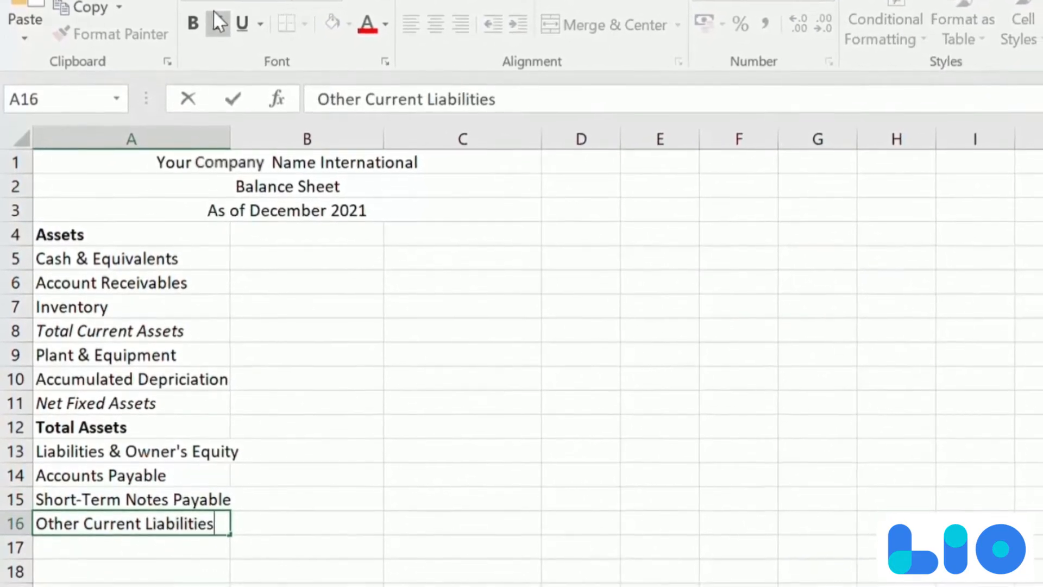
key(Return)
text(Long Term Debt)
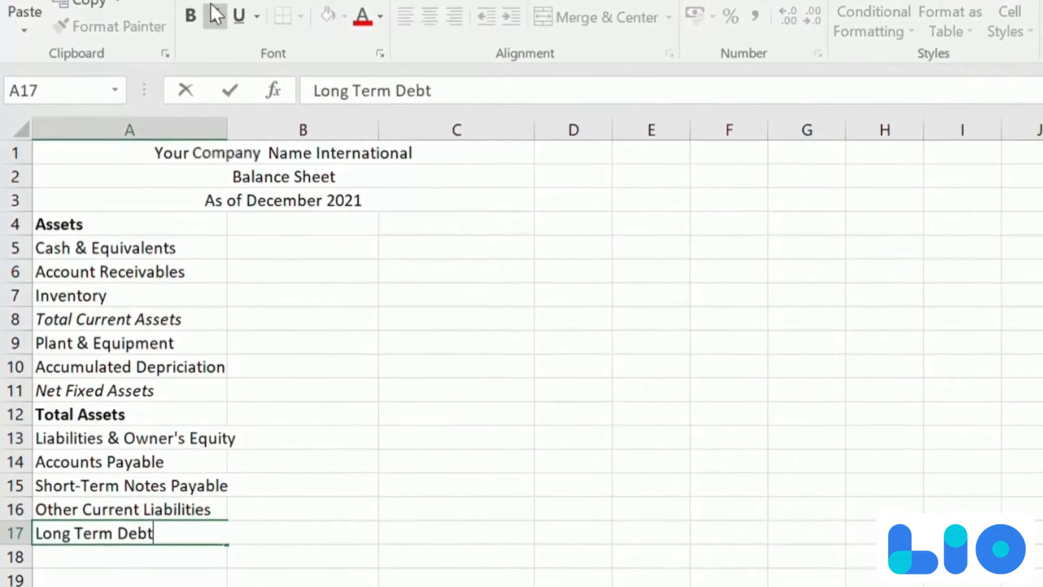
key(Return)
text(Total Liabilities)
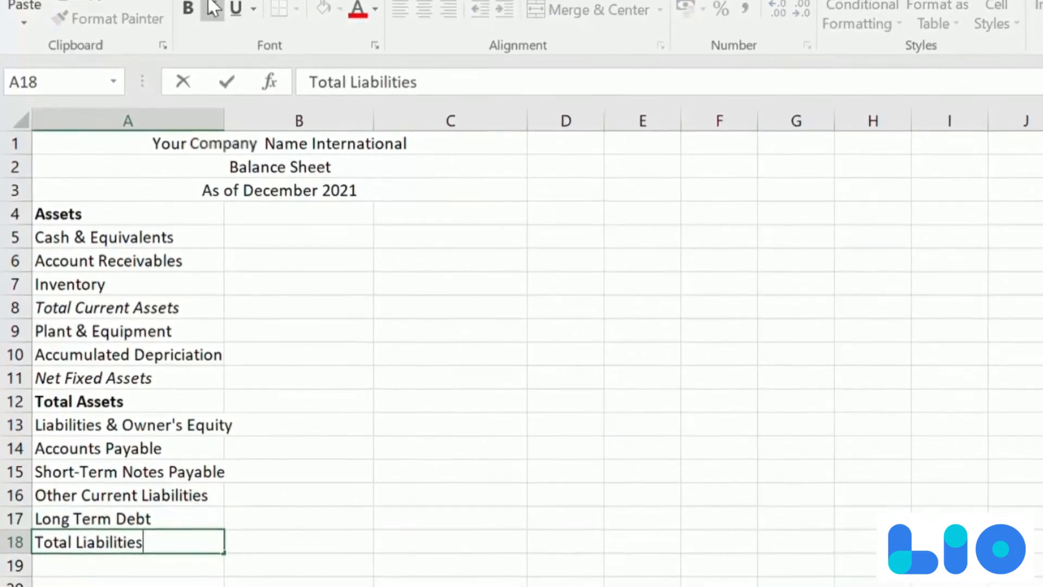
key(Return)
- Enter the equity labels "Common Stock", "Retained Earnings" and "Total Shareholder's Equity" in A19 through A21
text(Common Stock)
key(Return)
text(Retained Earniing)
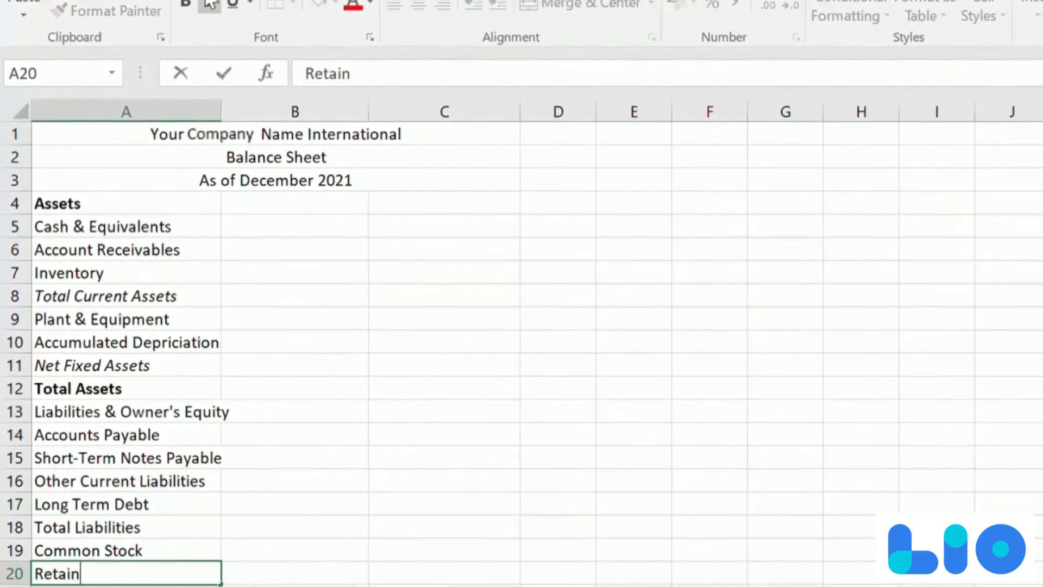
key(BackSpace)
key(BackSpace)
key(BackSpace)
text(ngs)
key(Return)
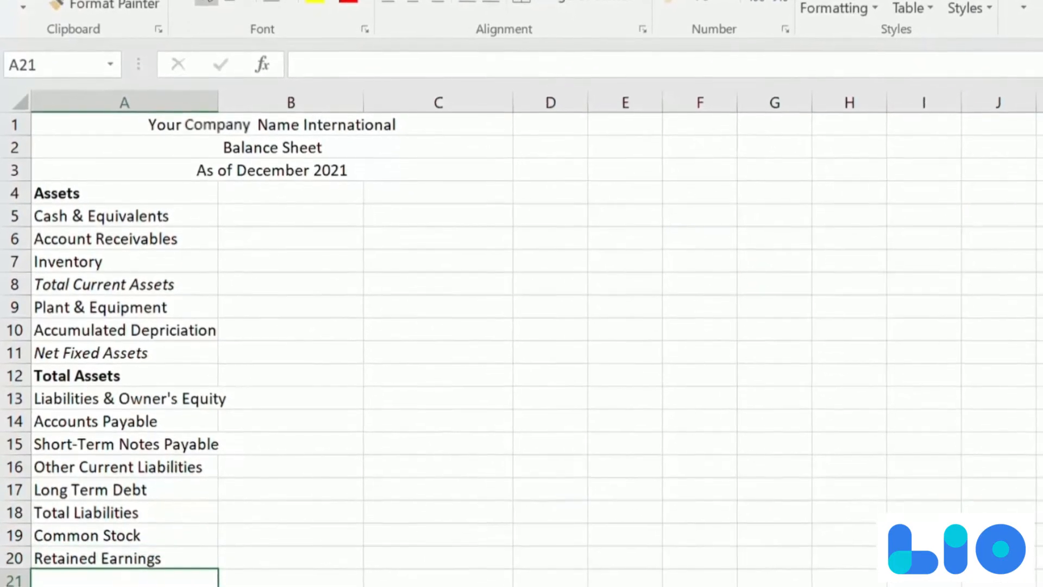
text(Total Shareholder's Equity)
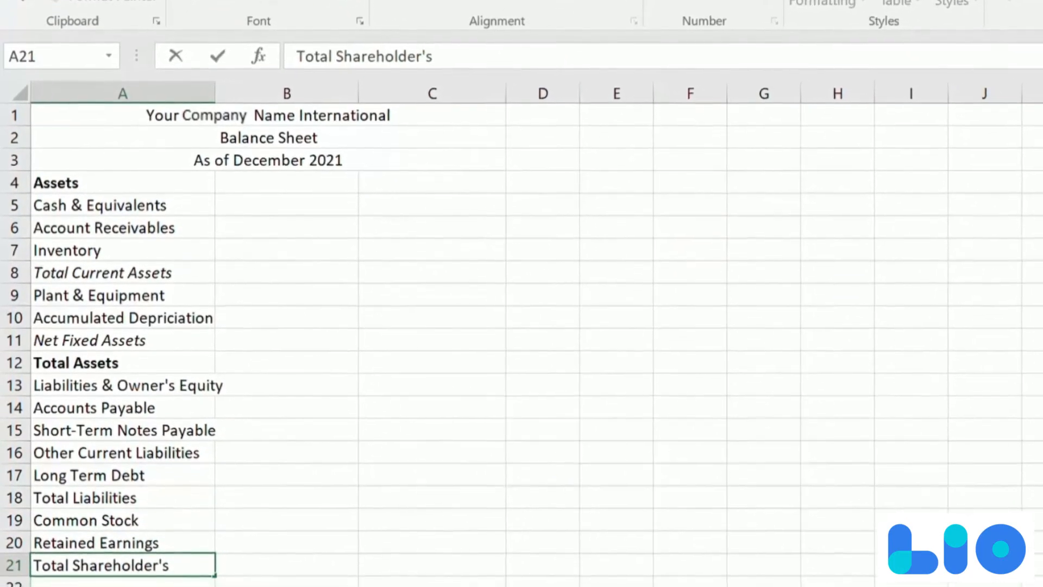
key(Return)
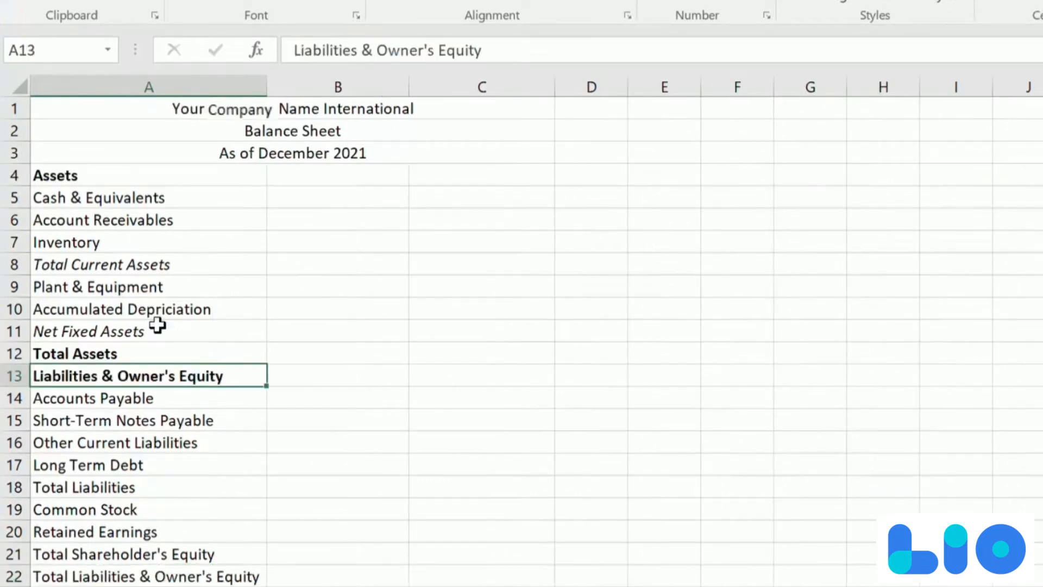
- Fill the Assets heading row, cells A4 through C4, with green
key(ctrl+Home)
key(Down)
key(Down)
key(Down)
key(shift+Right)
key(shift+Right)
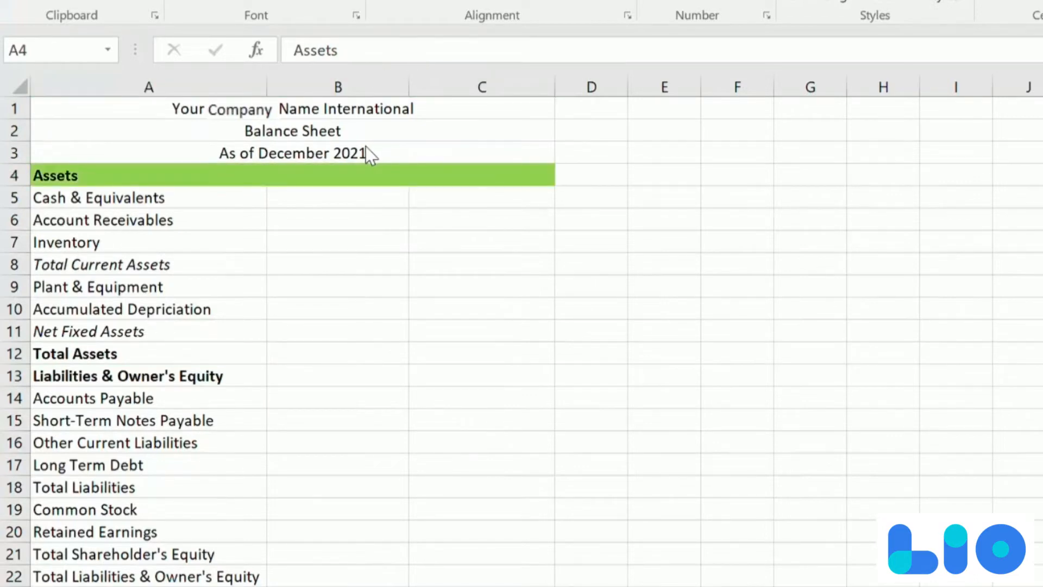
- Fill the Liabilities & Owner's Equity heading row, cells A13 through C13, with orange
click(175, 376)
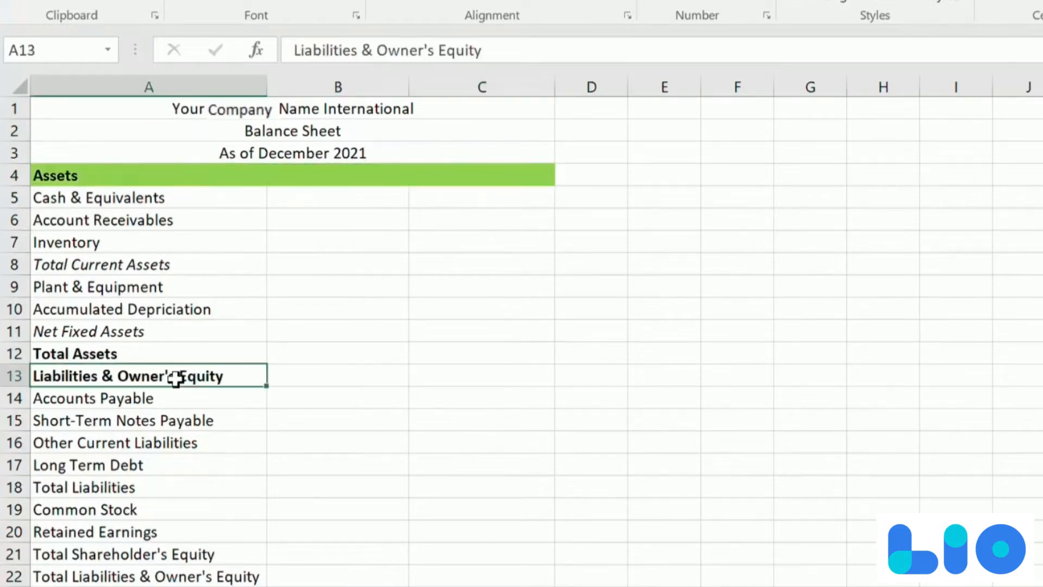
key(shift+Right)
key(shift+Right)
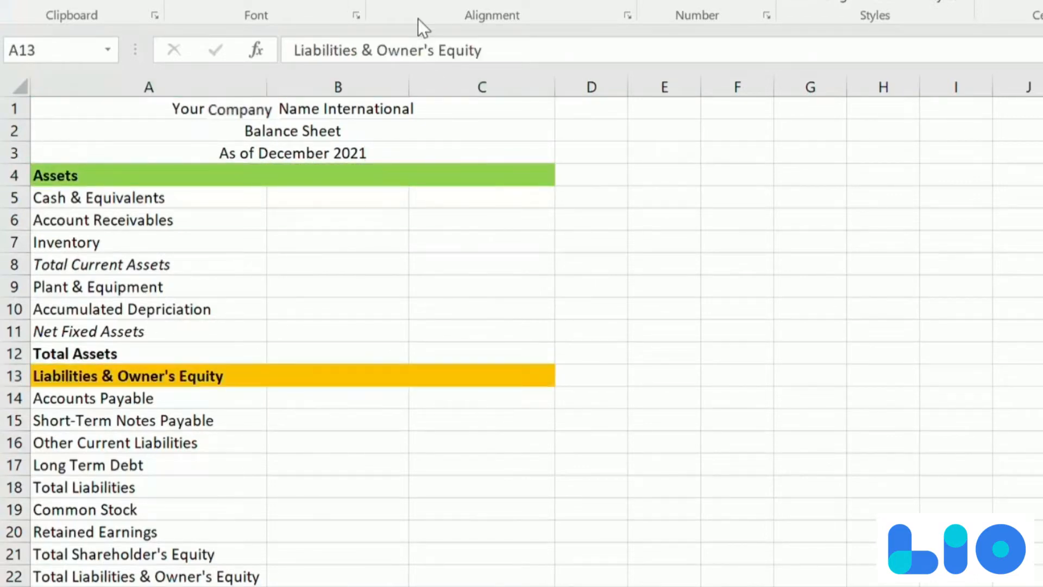
click(419, 20)
- Italicize the section headings "Liabilities & Owner's Equity" in A13 and "Assets" in A4
click(194, 375)
key(ctrl+i)
click(174, 169)
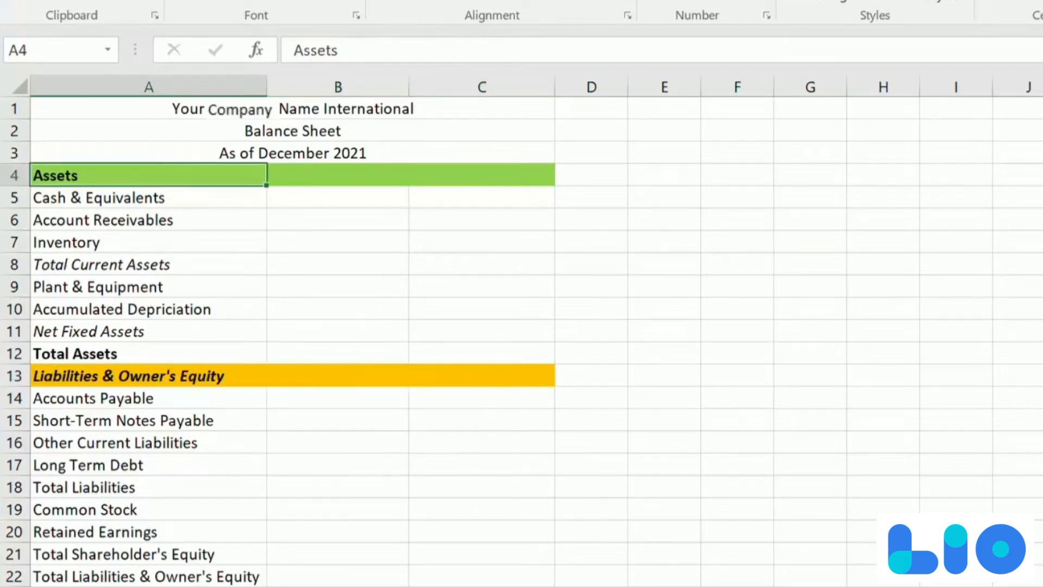
key(ctrl+i)
- Insert a row above Long Term Debt and label it "Total Current Liabilities" in italics
click(182, 395)
key(Down)
key(Down)
key(Down)
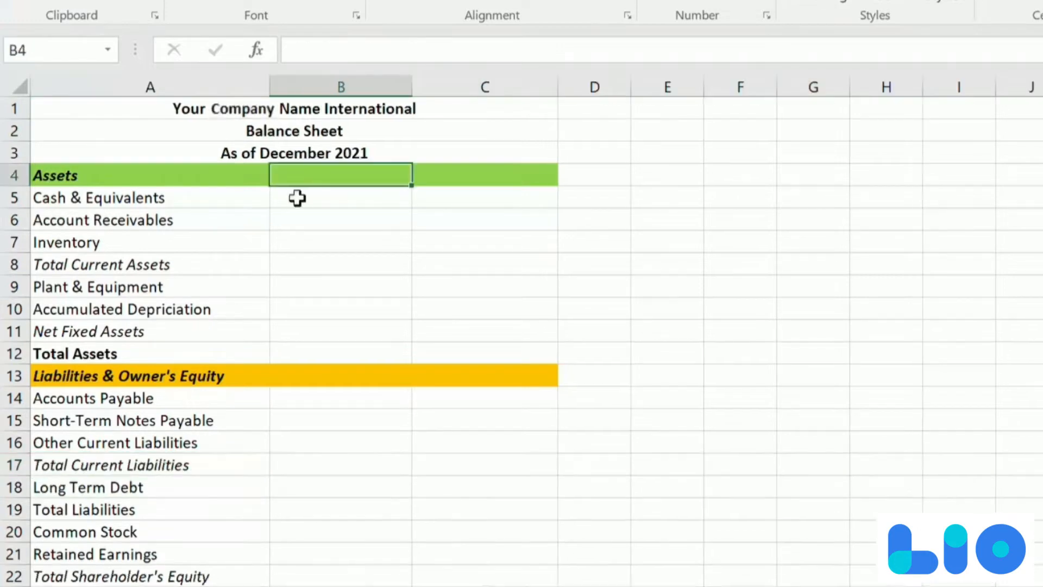
- Enter the year headings 2020 in B4 and 2021 in C4 of the Assets row
text(2)
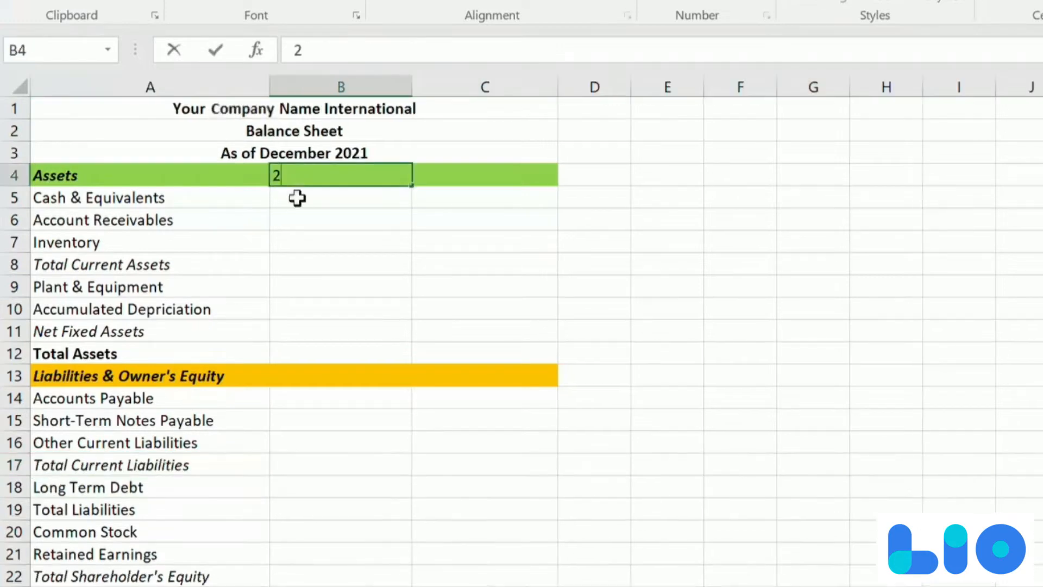
text(020)
key(Tab)
text(2021)
- Enter the 2020 current assets: Cash & Equivalents 52000 in B5, Account Receivables 402000 in B6 and Inventory 836000 in B7
click(297, 198)
text(53)
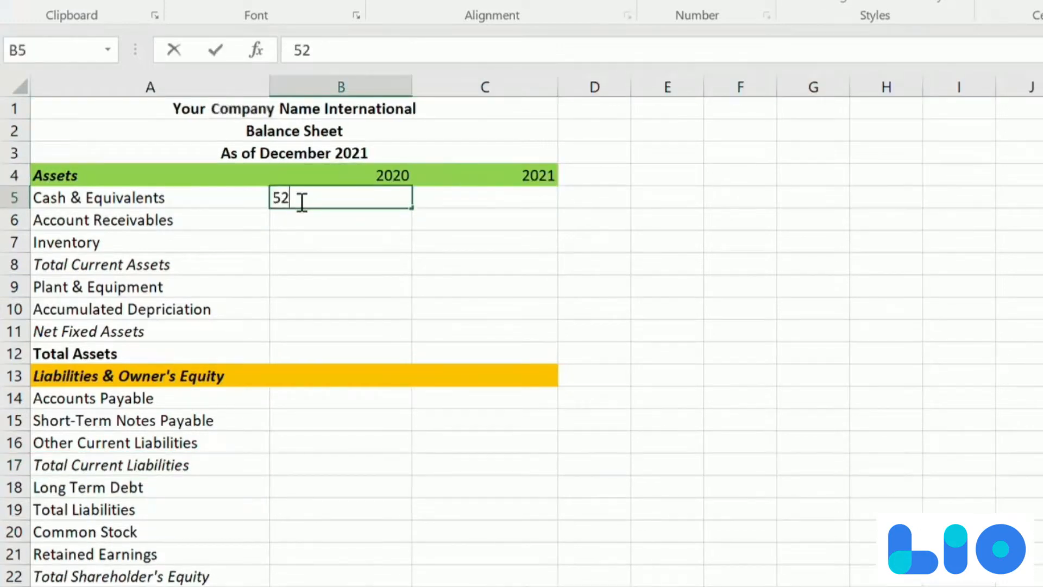
text(000)
key(Return)
text(40)
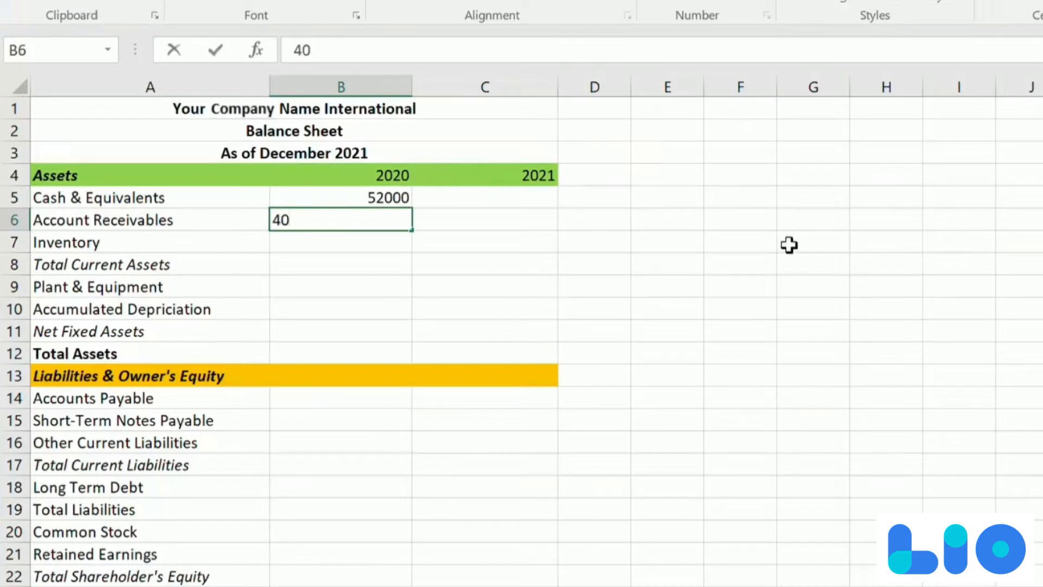
text(2000)
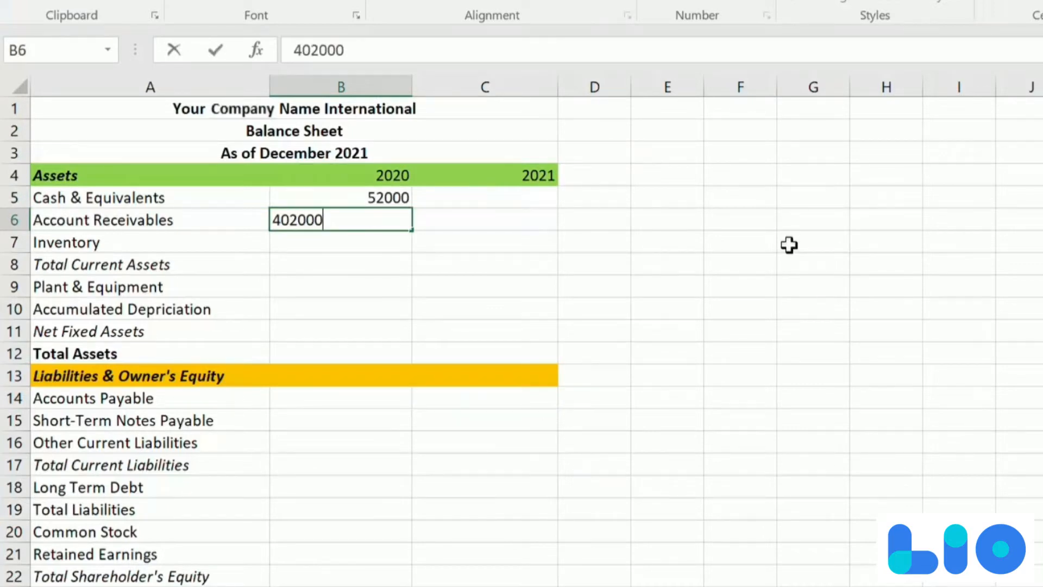
key(Return)
text(836000)
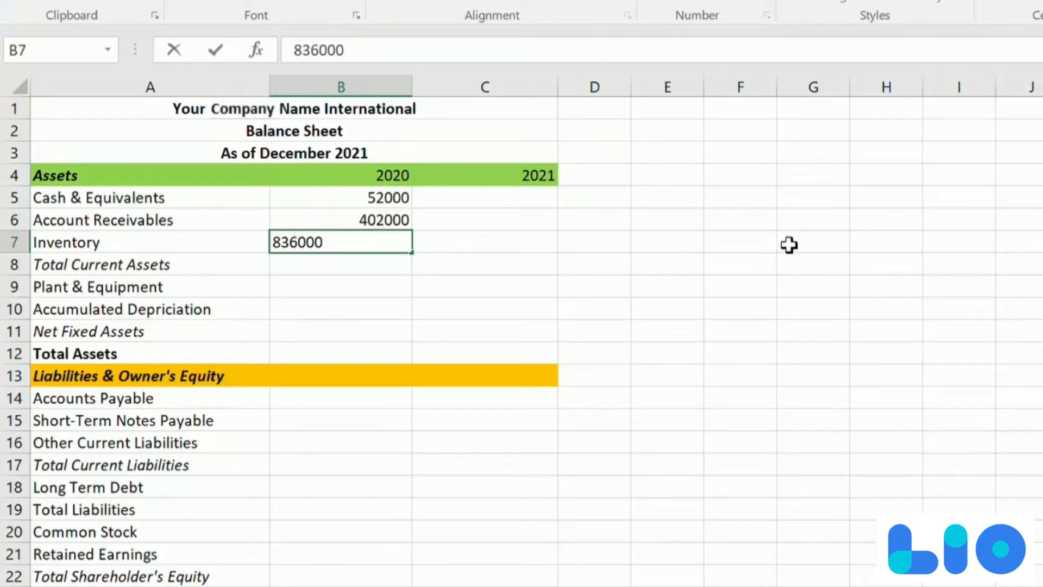
key(Return)
- Enter the 2021 current assets: Cash & Equivalents 57600 in C5, Account Receivables 351200 in C6 and Inventory 715200 in C7
key(Up)
key(Up)
key(Up)
key(Right)
text(57600)
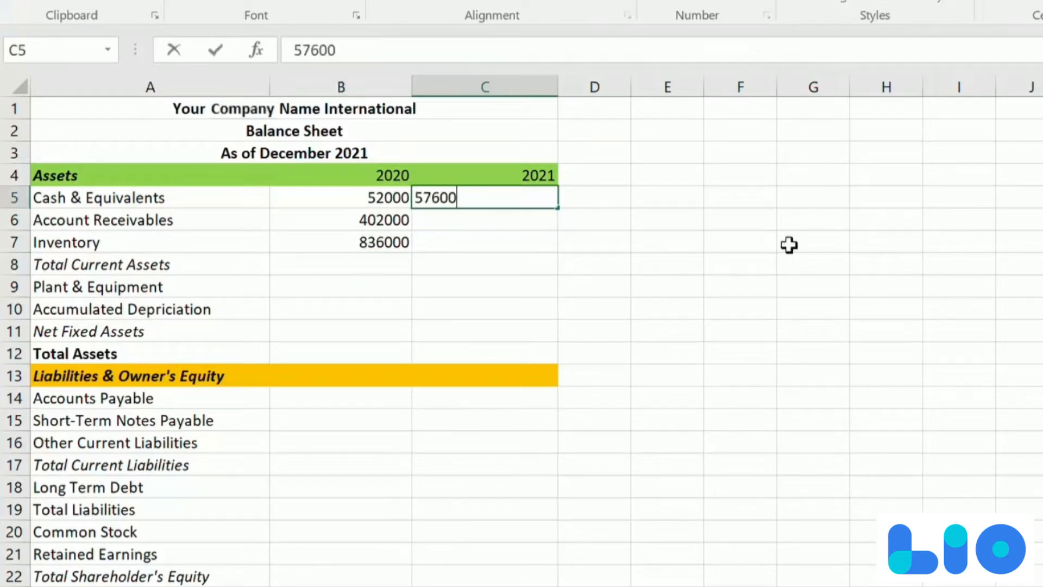
key(Return)
text(351200)
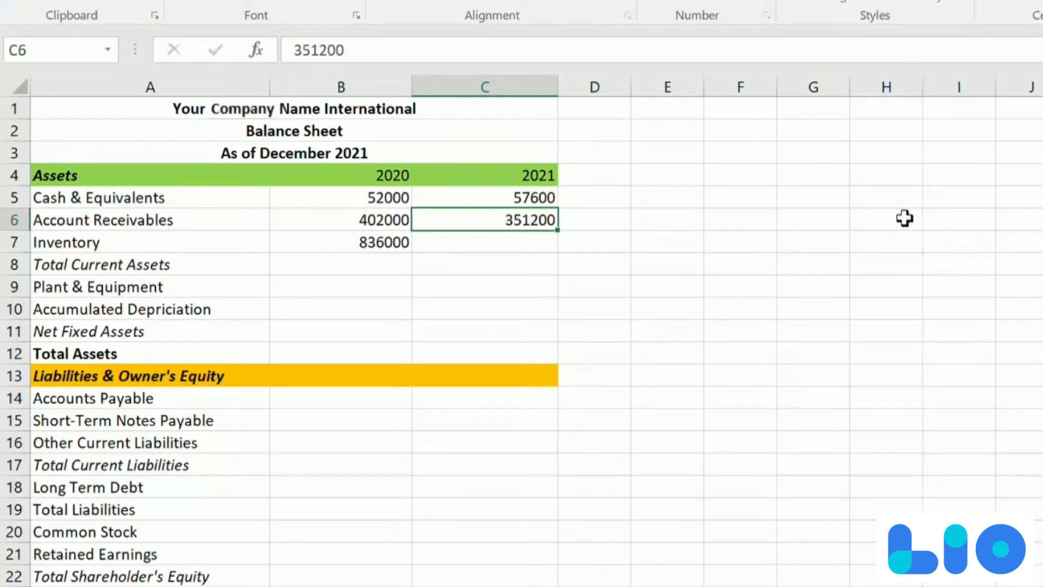
key(Return)
text(715200)
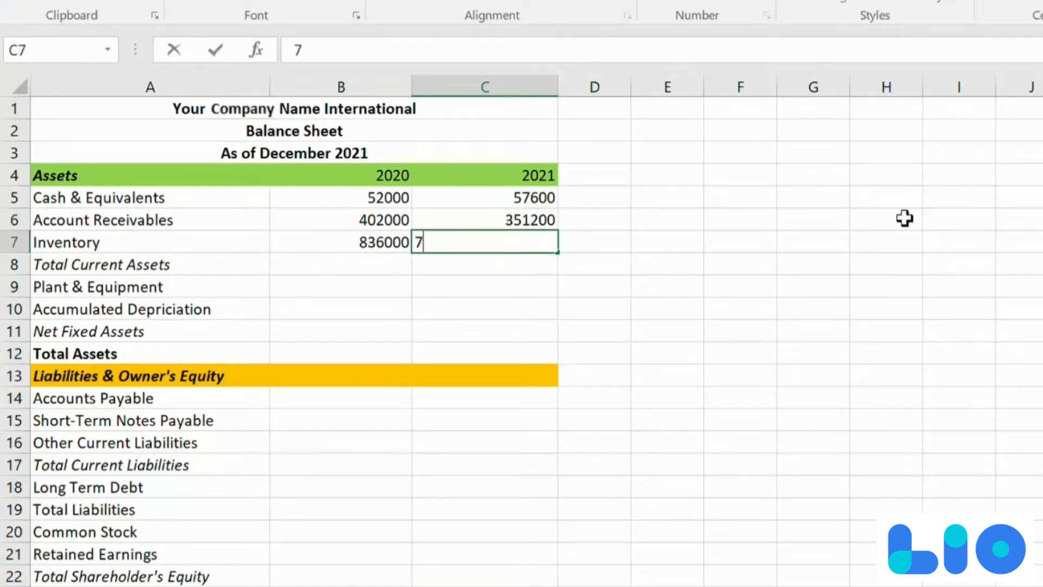
key(Return)
- Calculate Total Current Assets for both years with AutoSum in B8 and C8, accepting the suggested ranges starting at row 4
key(Left)
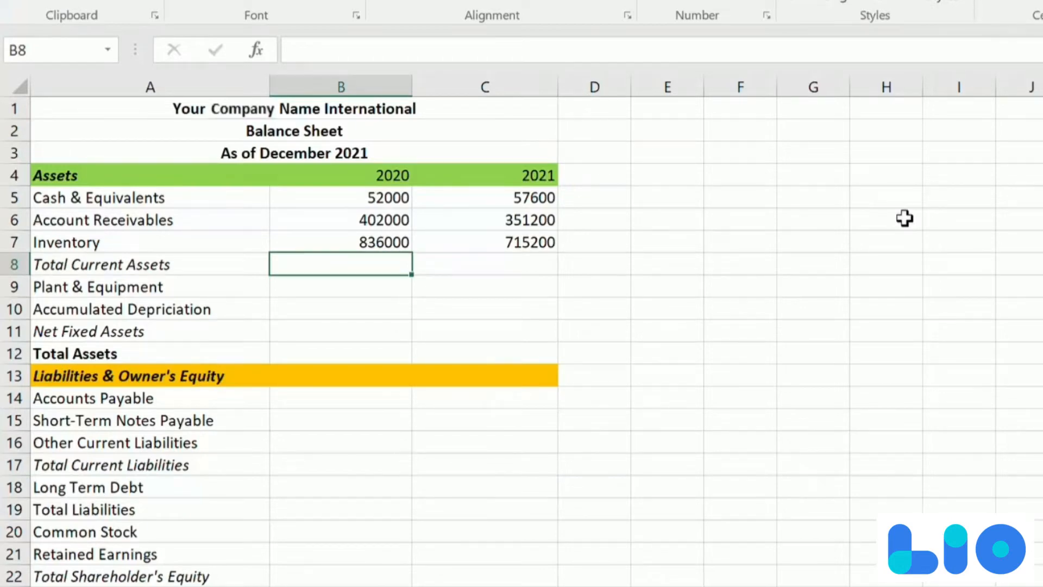
key(alt+equal)
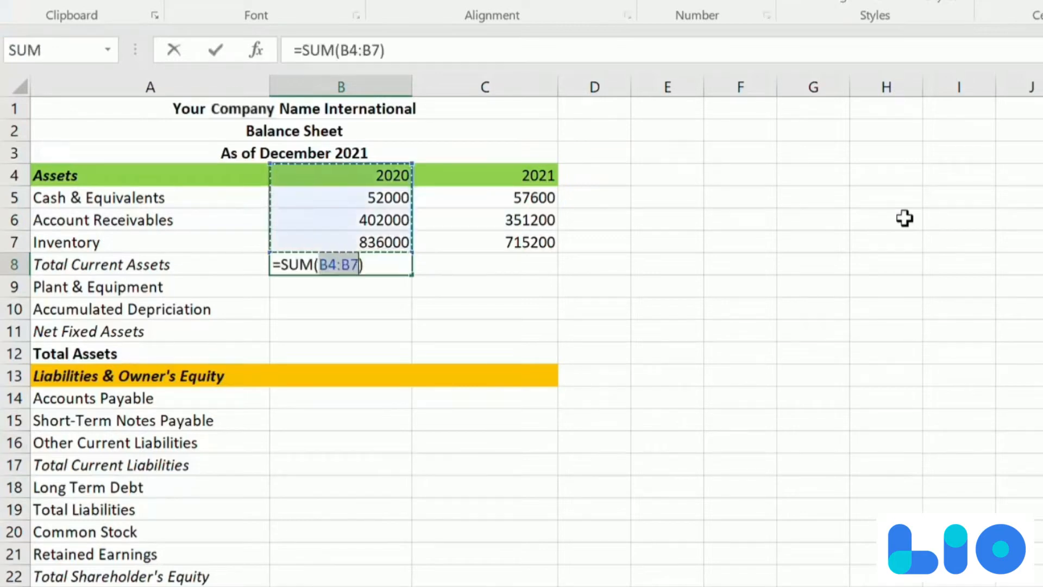
key(Tab)
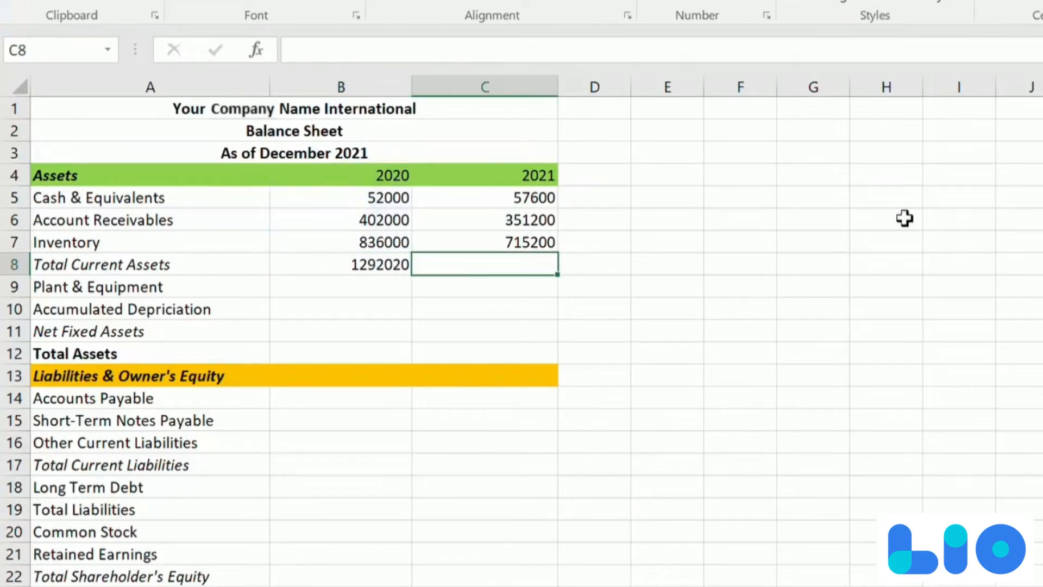
key(alt+equal)
key(Return)
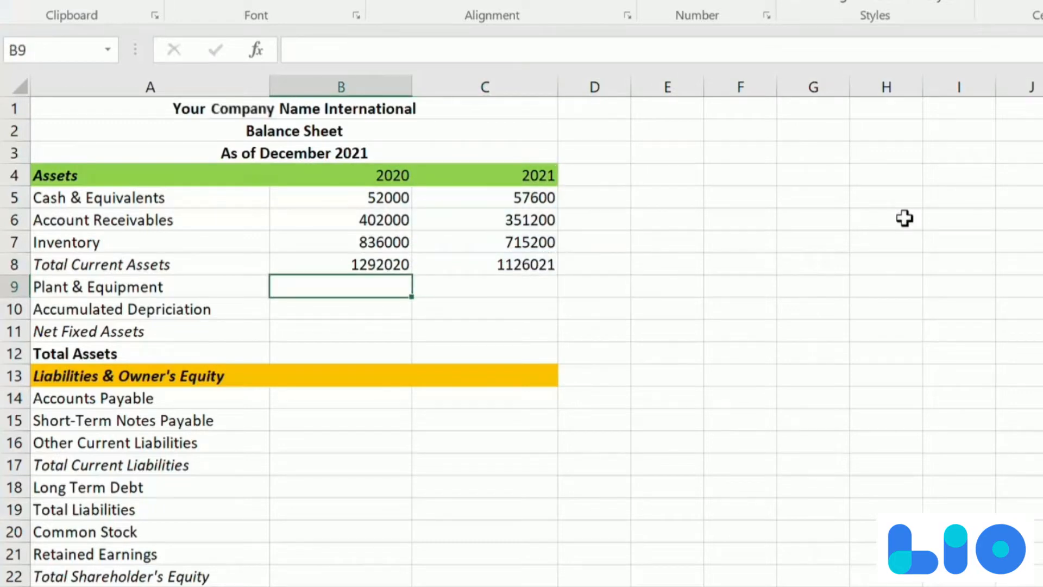
- Enter the 2020 fixed asset figures: Plant & Equipment 527000 in B9 and Accumulated Depriciation 166200 in B10
text(527000)
key(Tab)
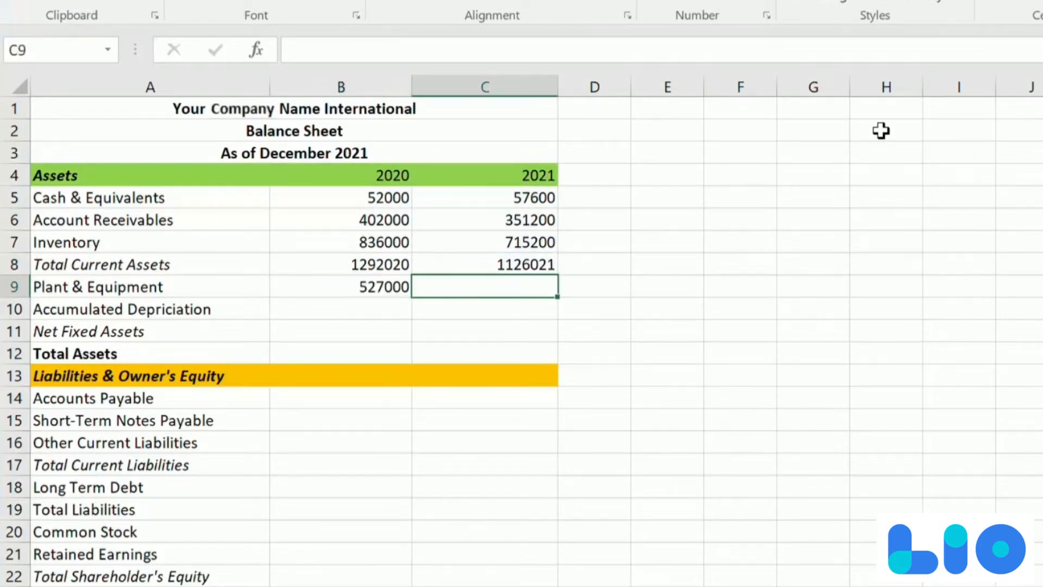
key(Return)
text(166200)
key(Return)
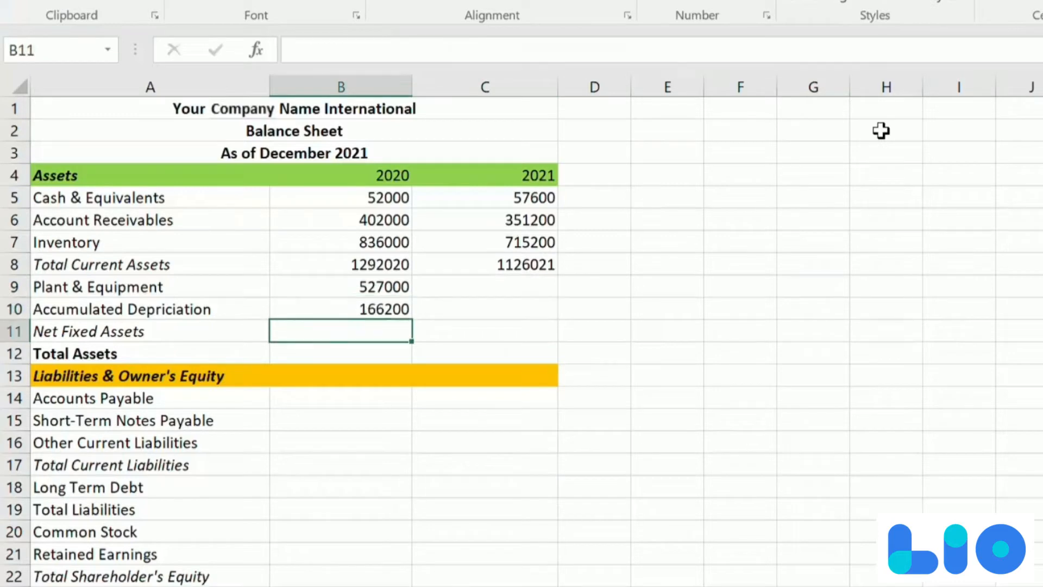
- Enter the 2021 fixed asset figures: Plant & Equipment 491000 in C9 and Accumulated Depriciation 146200 in C10
key(Up)
key(Up)
key(Right)
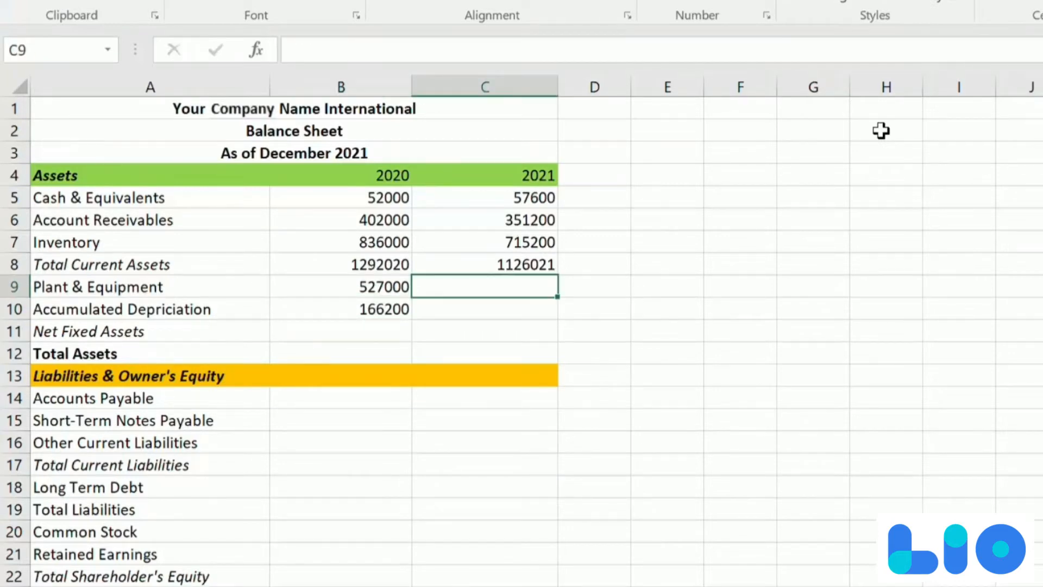
text(491000)
key(Return)
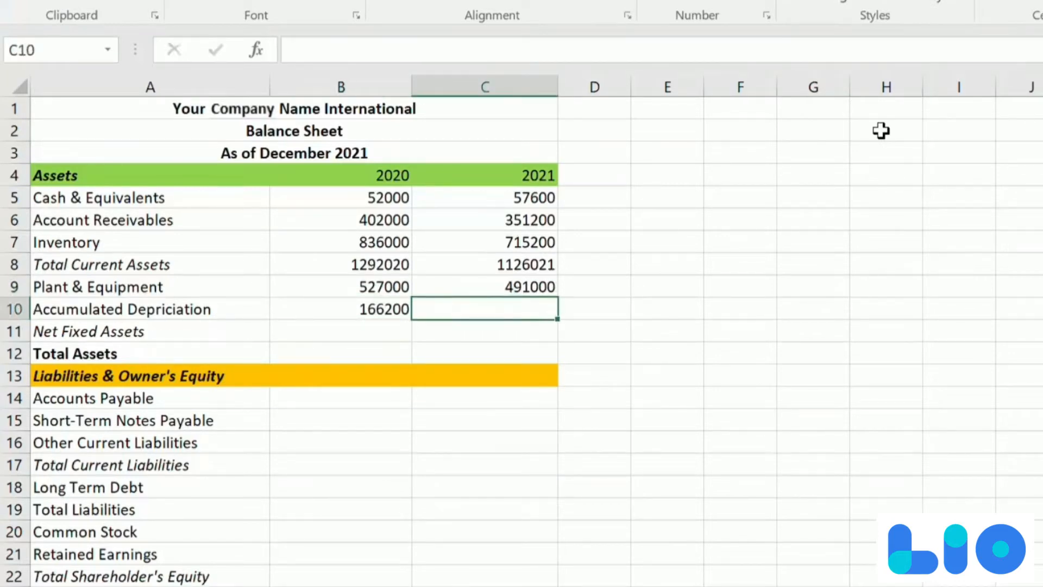
text(146200)
key(Return)
- Calculate Net Fixed Assets in B11 with =B9-B10 and copy the formula across to C11
key(Left)
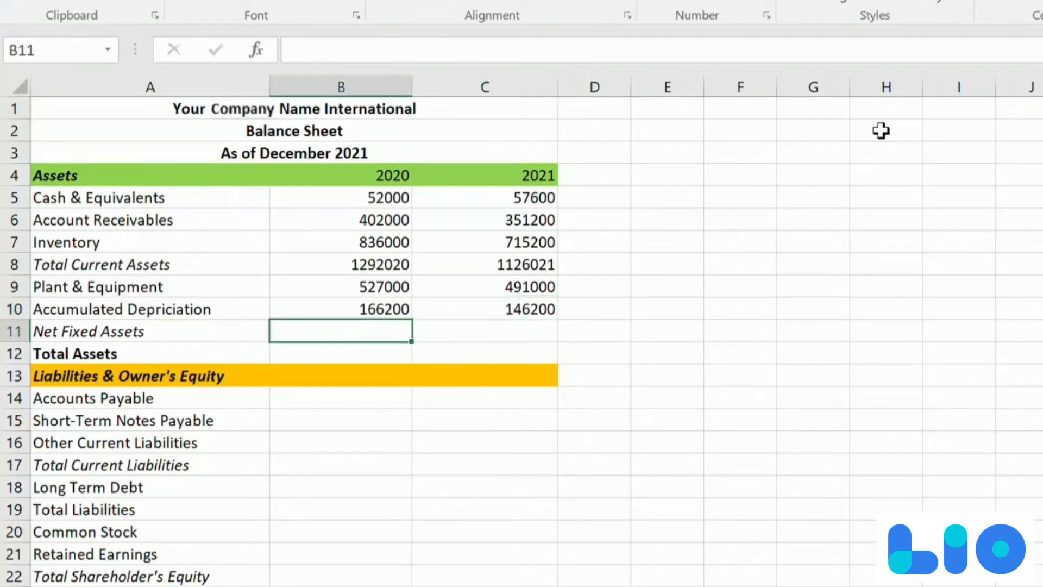
text(=)
click(386, 287)
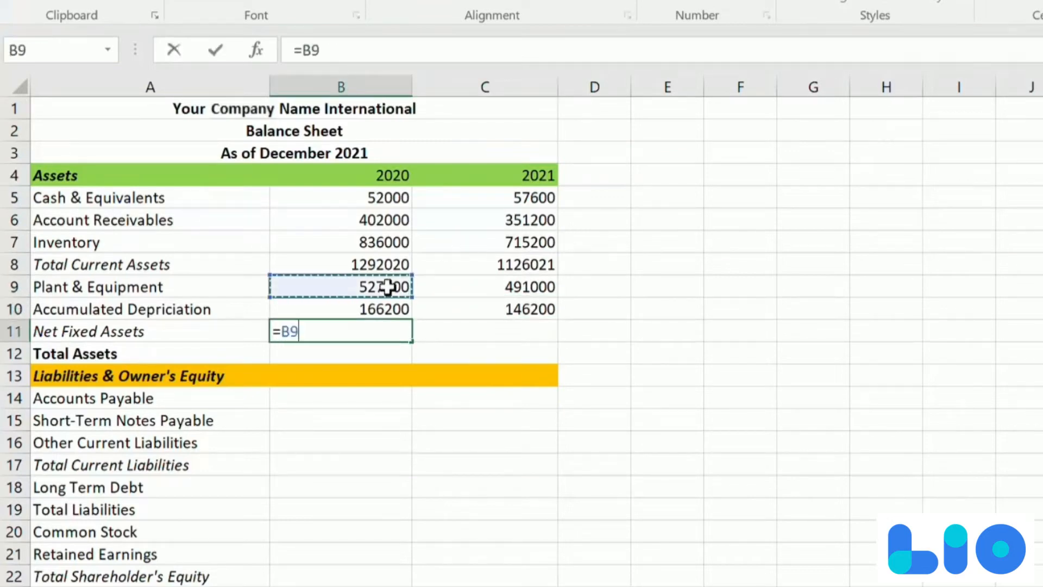
text(-)
click(374, 309)
key(Return)
key(Up)
drag(411, 342, 511, 343)
- Calculate Total Assets in B12 with =B8+B11, copy the formula to C12 and check its references
key(Down)
text(=)
key(Up)
key(Up)
key(Up)
key(Up)
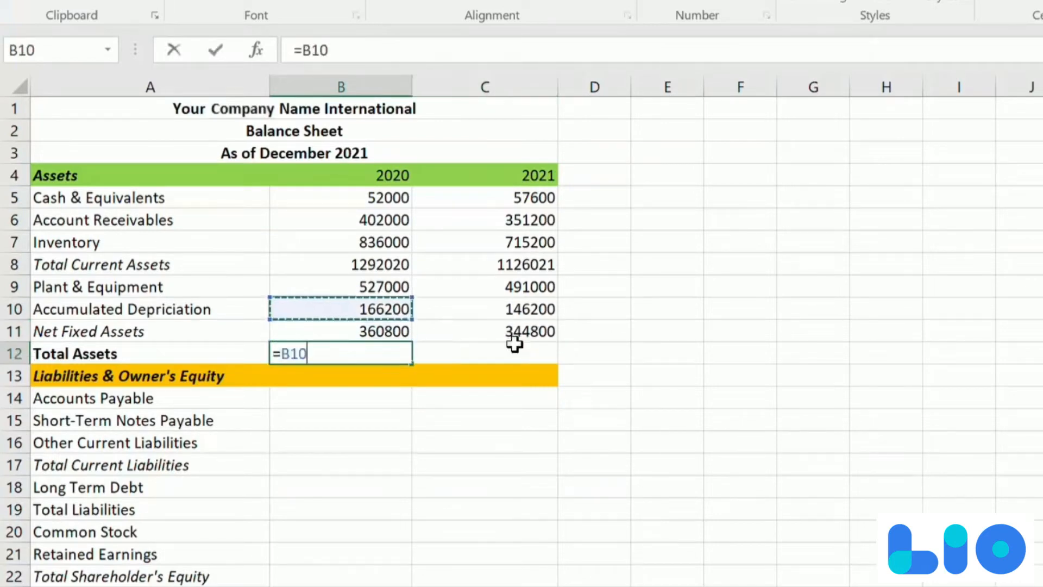
text(+)
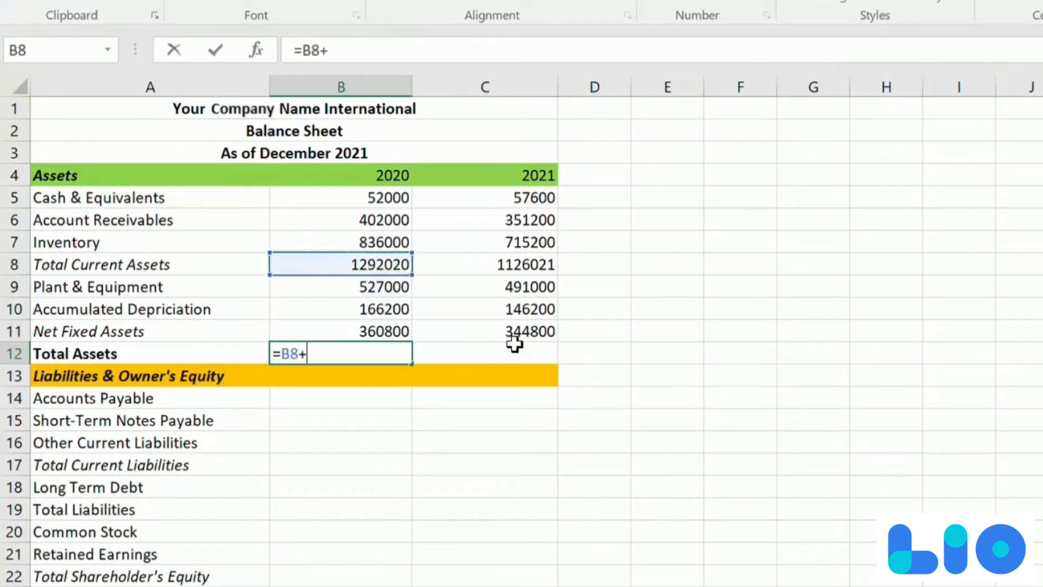
click(363, 332)
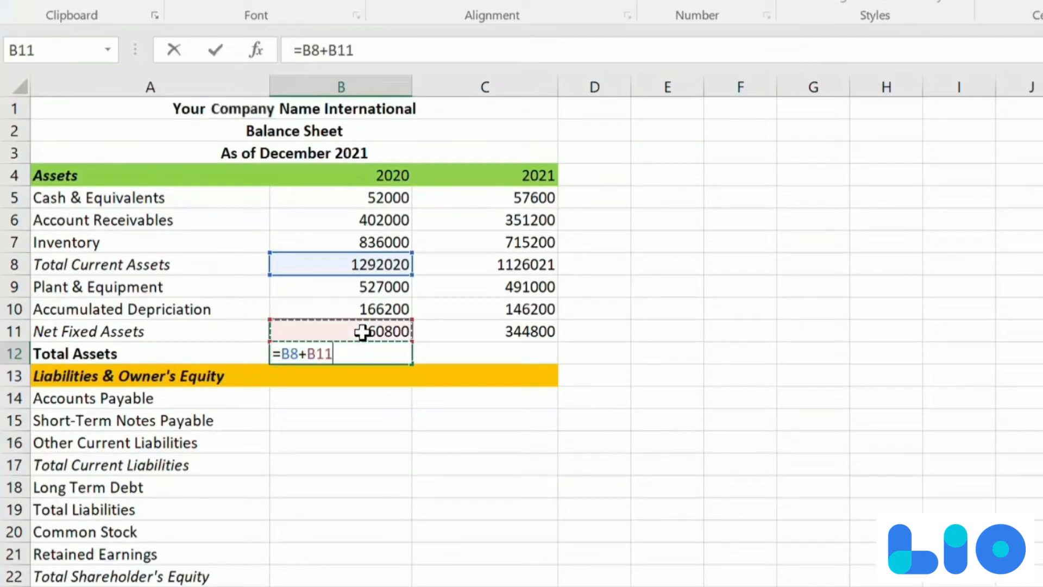
key(Return)
click(377, 350)
drag(412, 363, 508, 365)
click(511, 362)
double_click(515, 362)
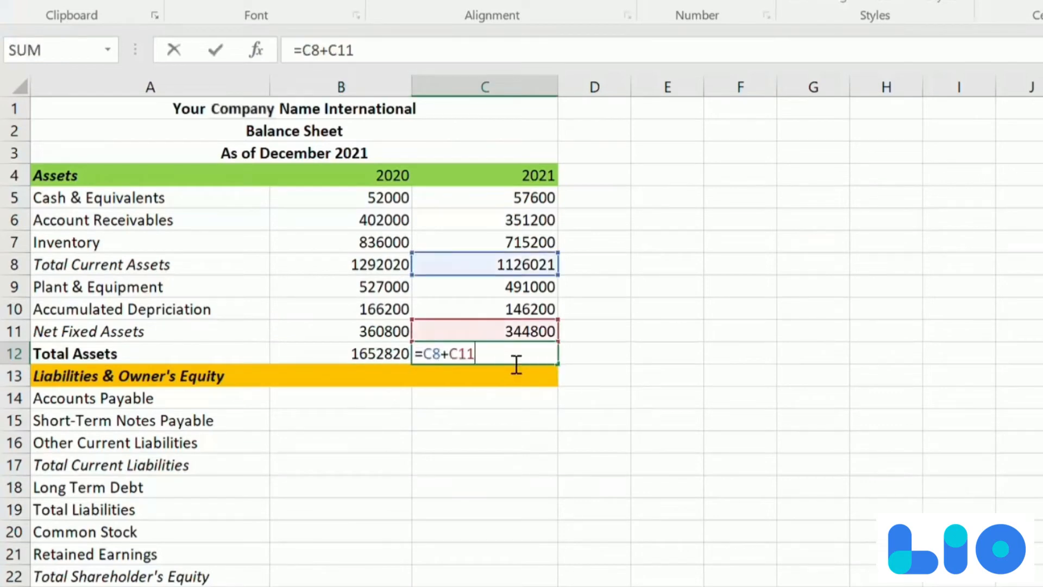
key(Escape)
- Enter the 2020 current liabilities: Accounts Payable 175000, Short-Term Notes Payable 225000 and Other Current Liabilities 140000 in B14 through B16
text(17)
text(5000)
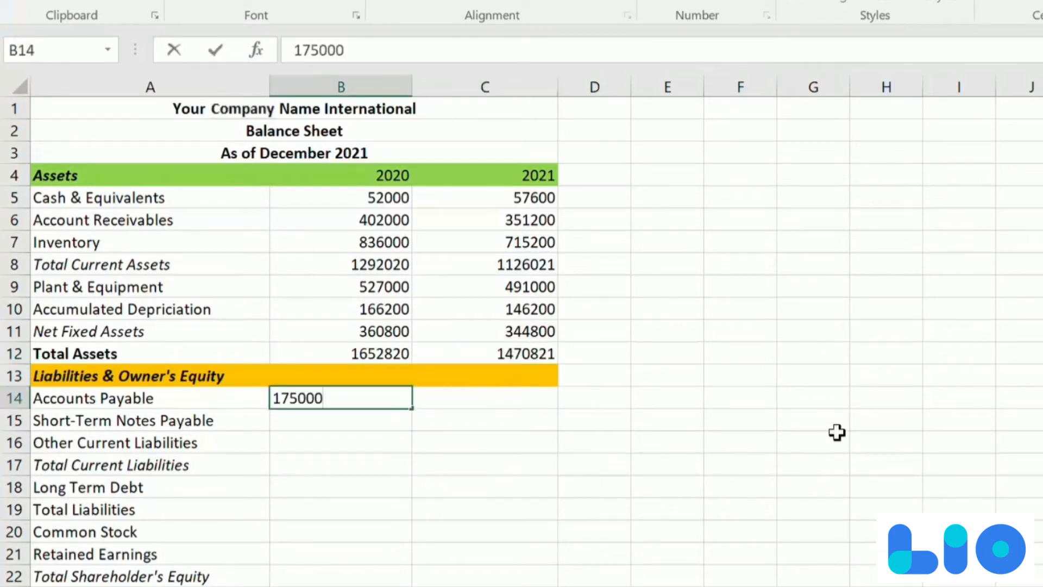
key(Return)
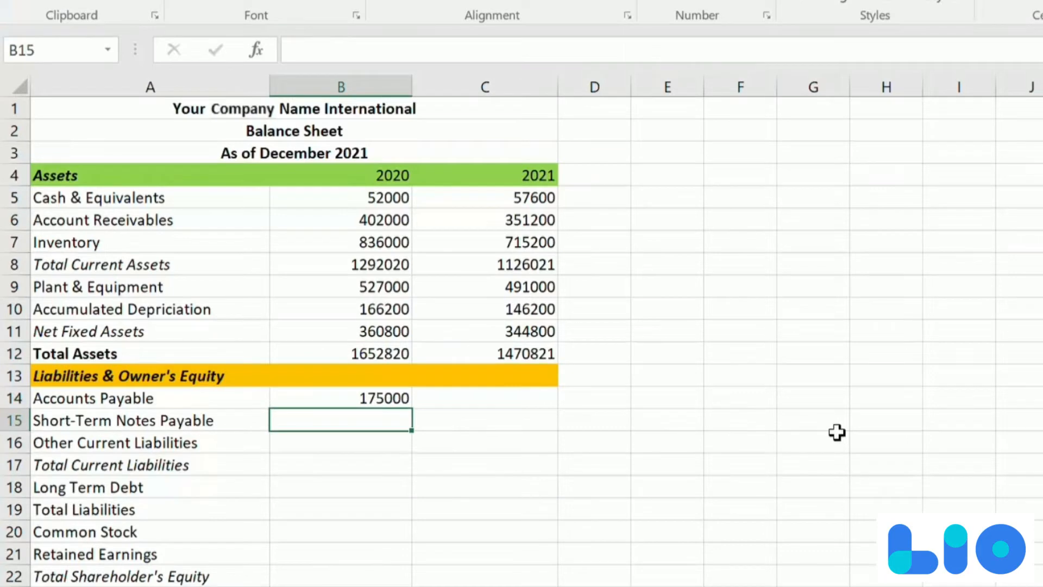
text(225000)
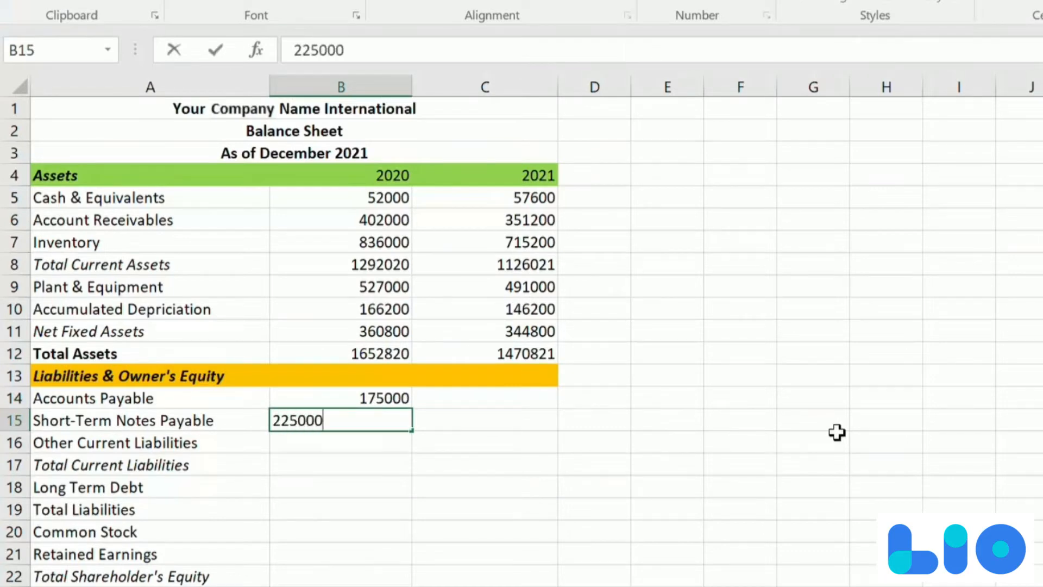
key(Return)
text(140000)
key(Tab)
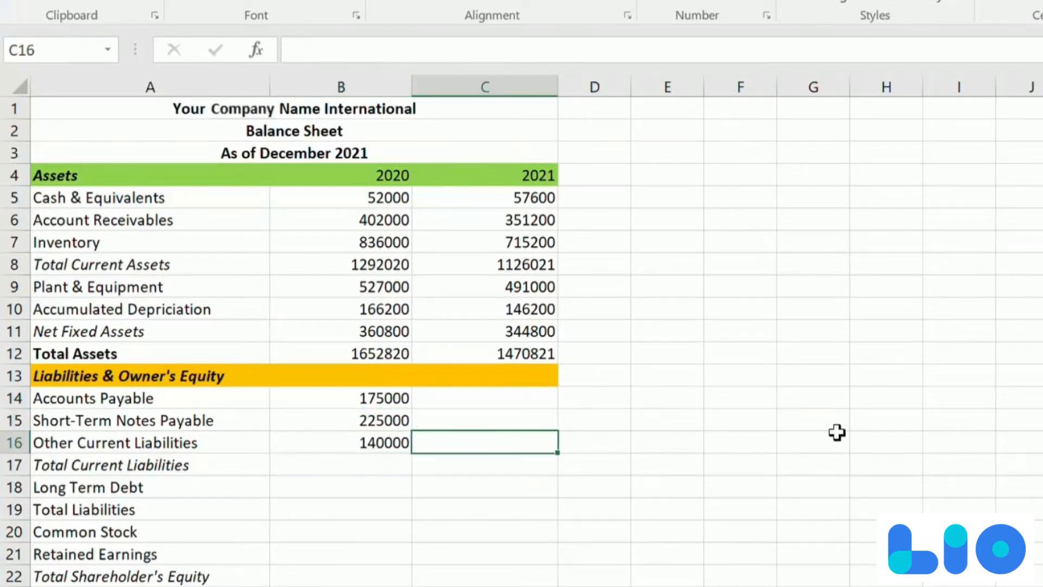
- Enter the 2021 current liabilities: Accounts Payable 145600, Short-Term Notes Payable 200000 and Other Current Liabilities 136000 in C14 through C16
key(Up)
key(Up)
text(145600)
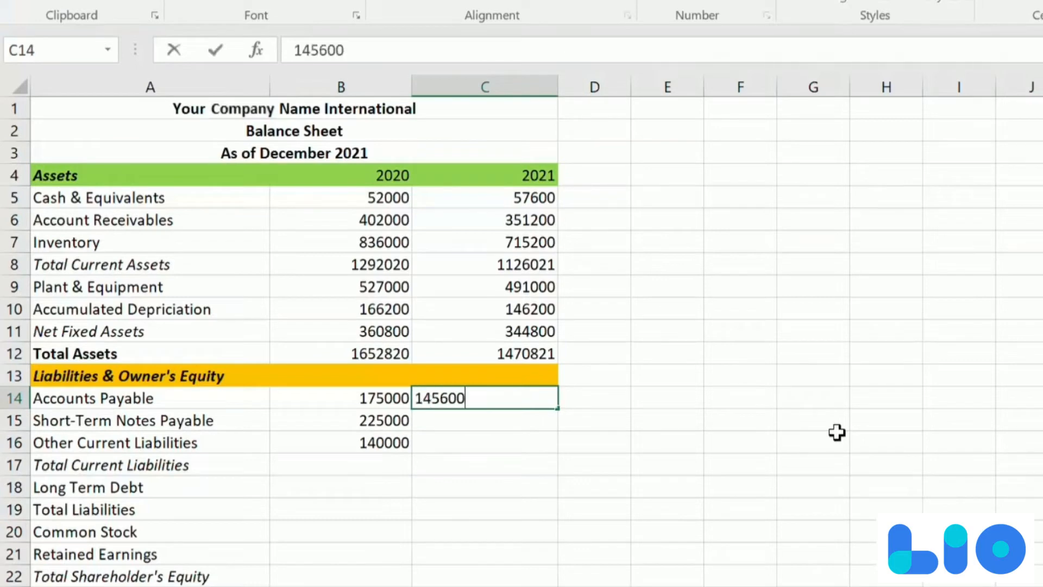
key(Return)
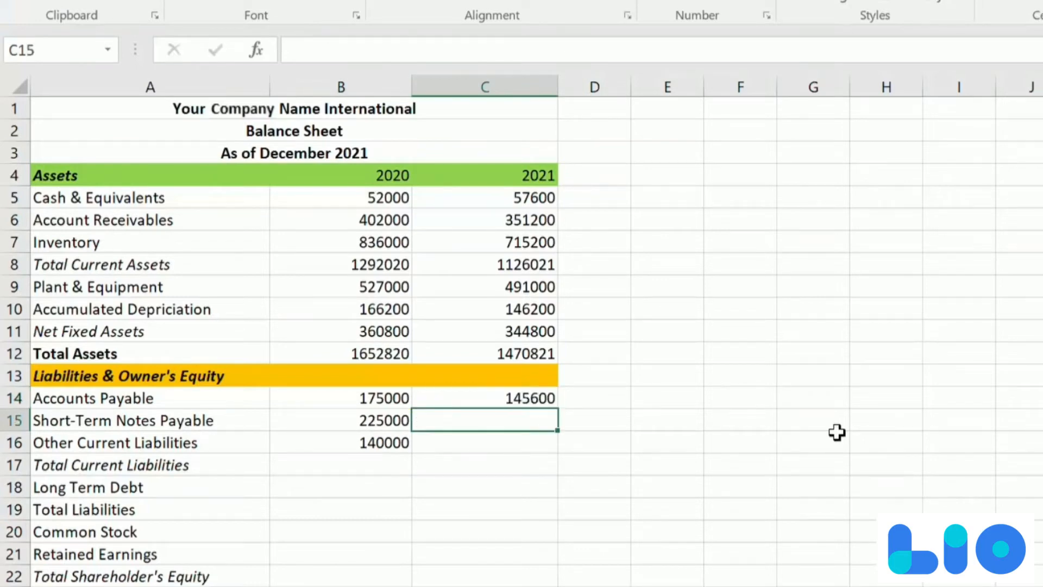
text(200000)
key(Return)
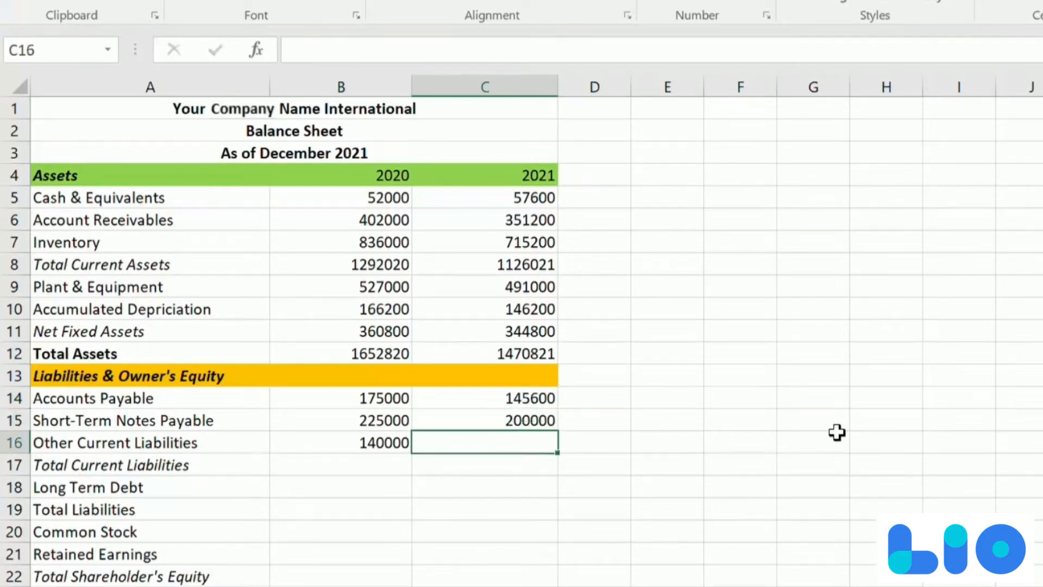
text(136000)
key(Return)
- Calculate Total Current Liabilities in B17 with =SUM(B14:B16) and copy the formula across to C17
key(Left)
text(=)
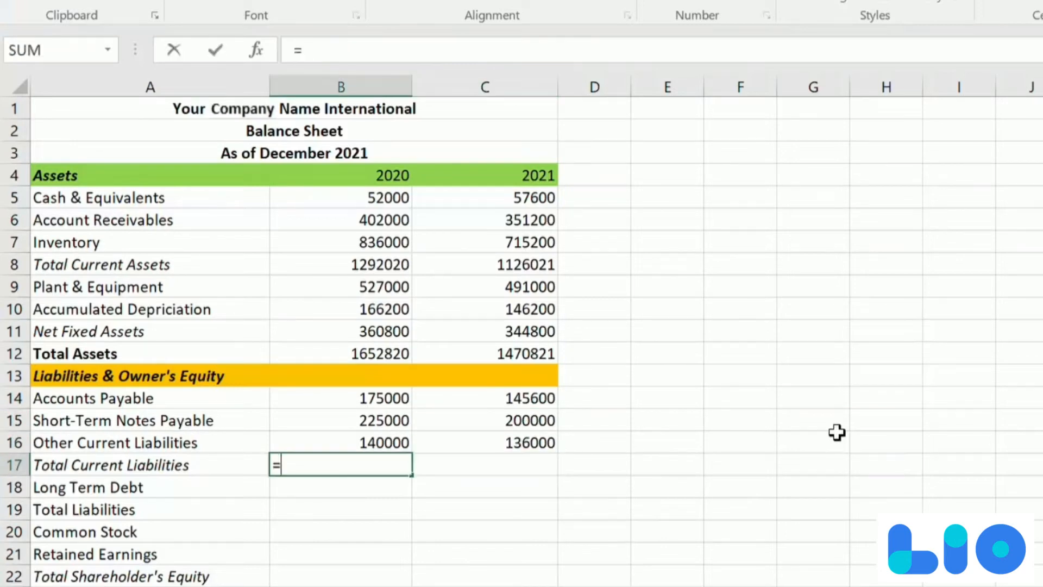
text(sum)
key(Tab)
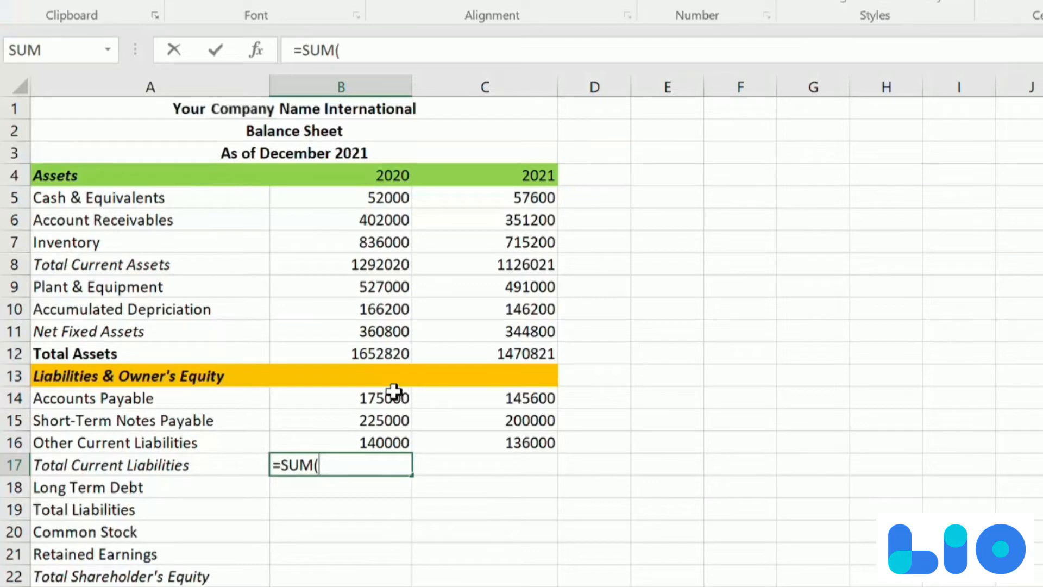
drag(394, 391, 390, 439)
key(Return)
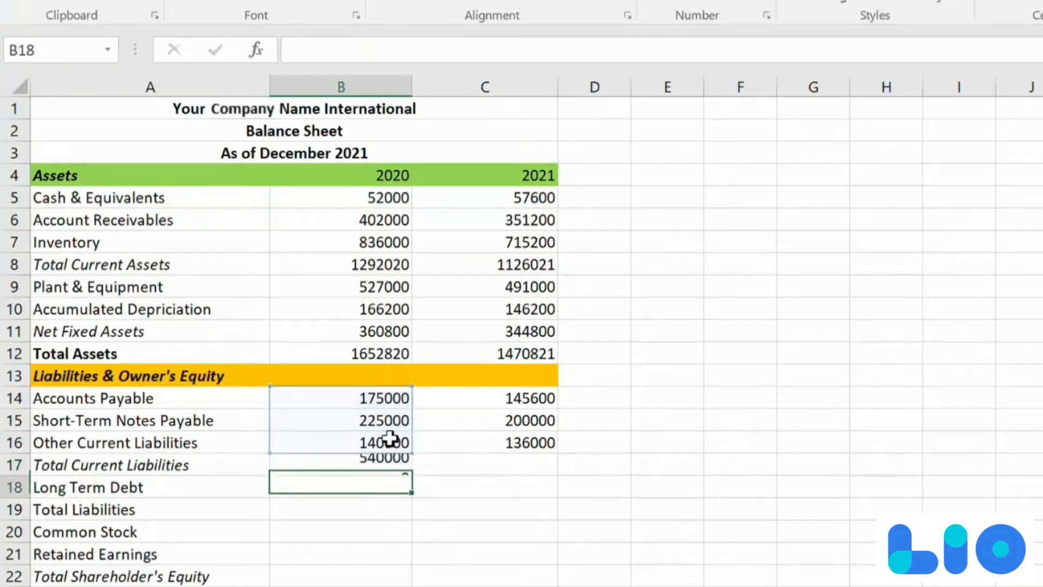
click(358, 465)
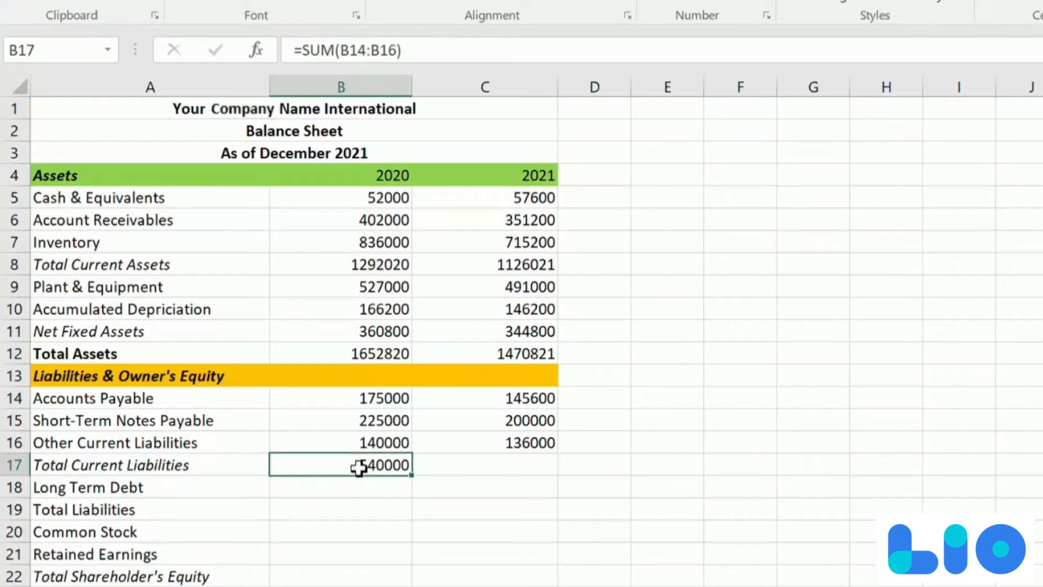
drag(415, 476, 515, 482)
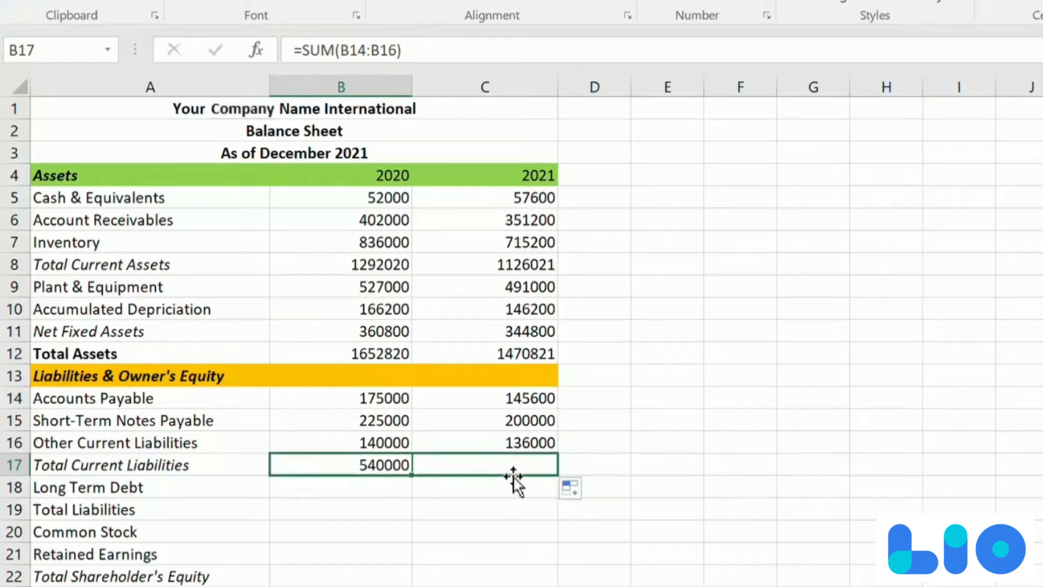
- Enter the Long Term Debt figures: 424612 for 2020 in B18 and 323432 for 2021 in C18
click(499, 509)
click(341, 487)
text(4)
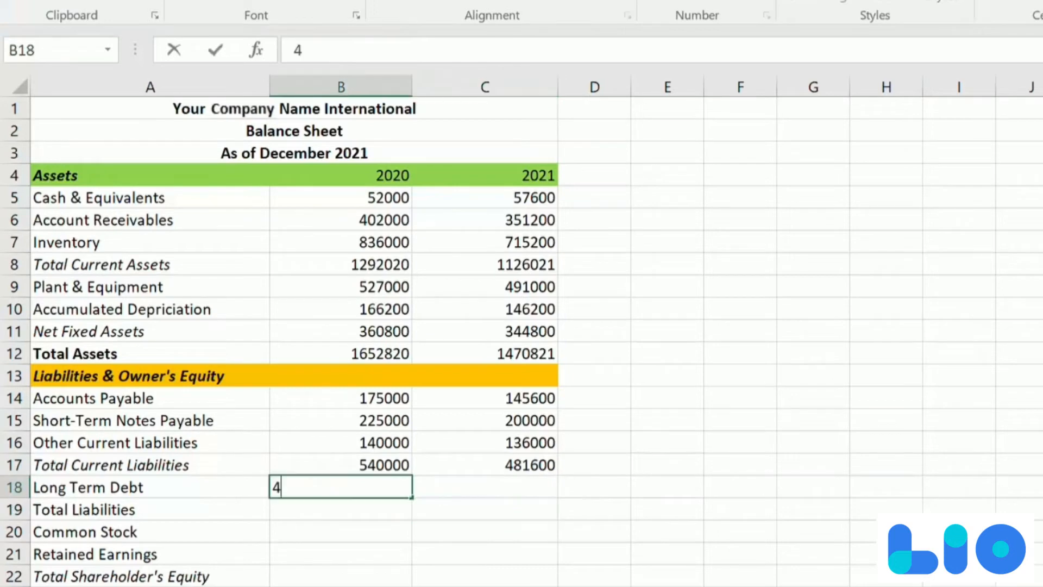
text(24612)
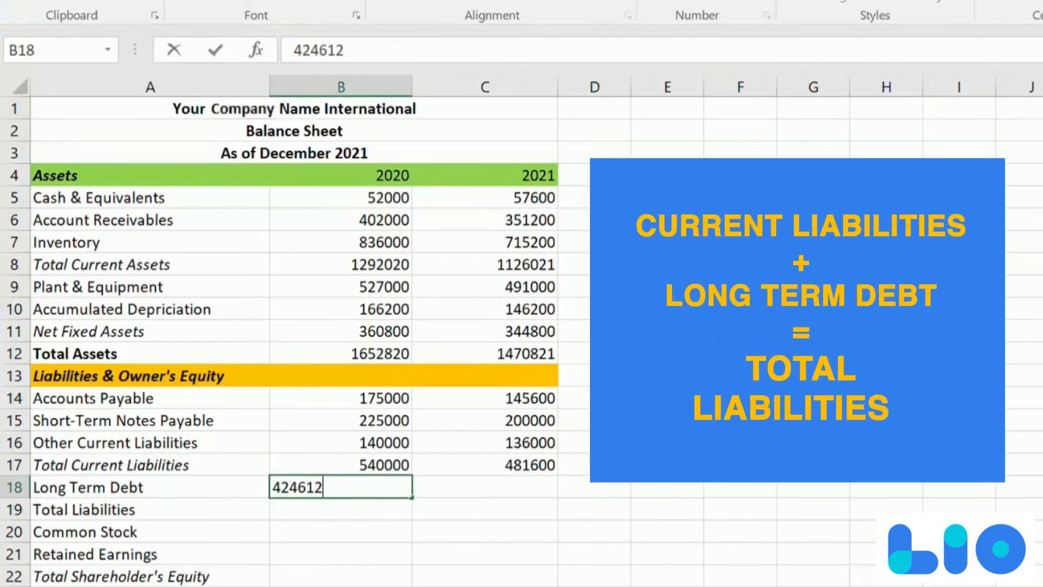
key(Tab)
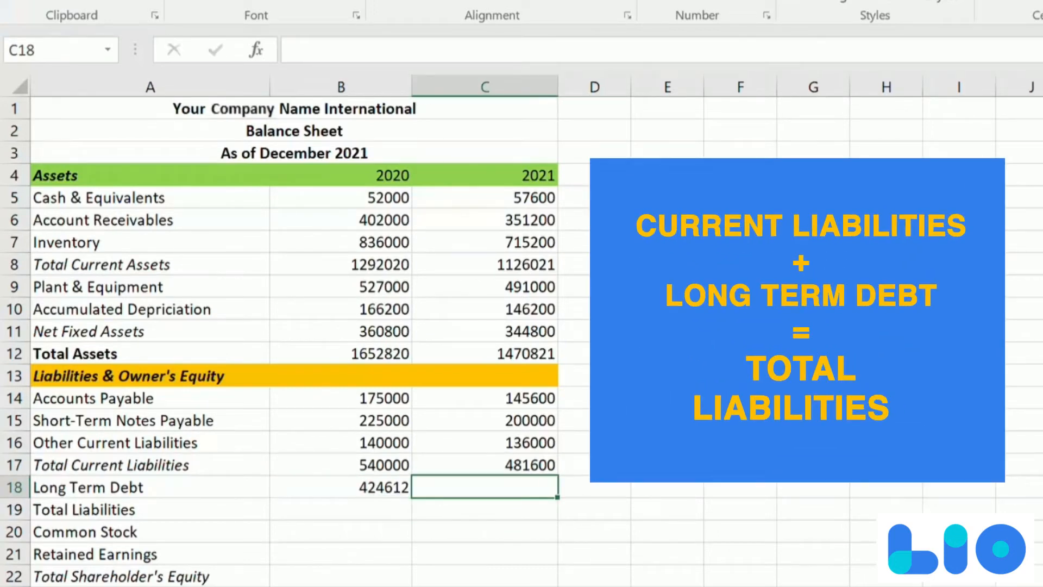
text(323432)
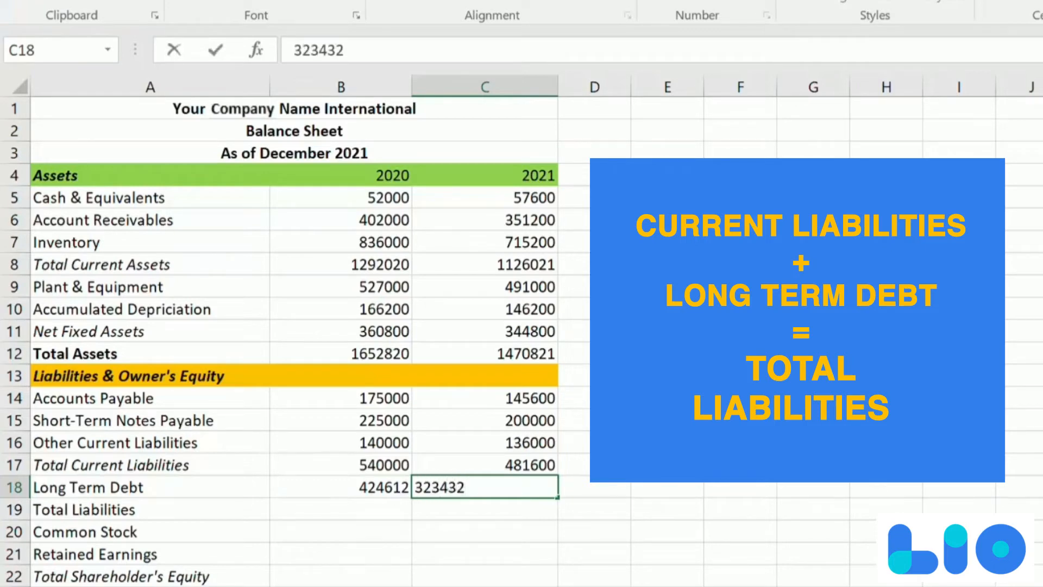
key(Return)
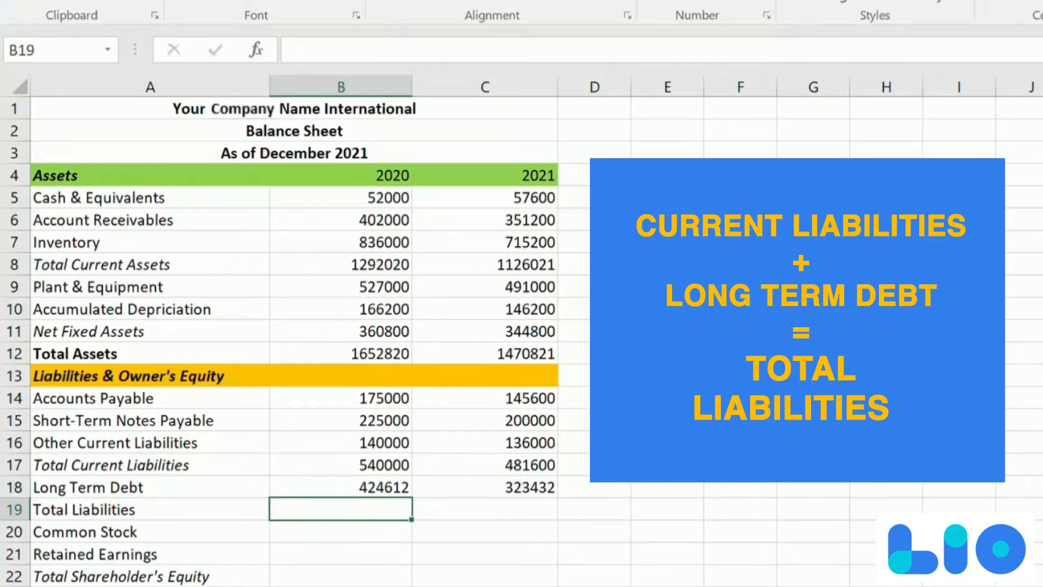
- Calculate Total Liabilities in B19 with =B17+B18 and copy the formula across to C19
text(=)
click(365, 466)
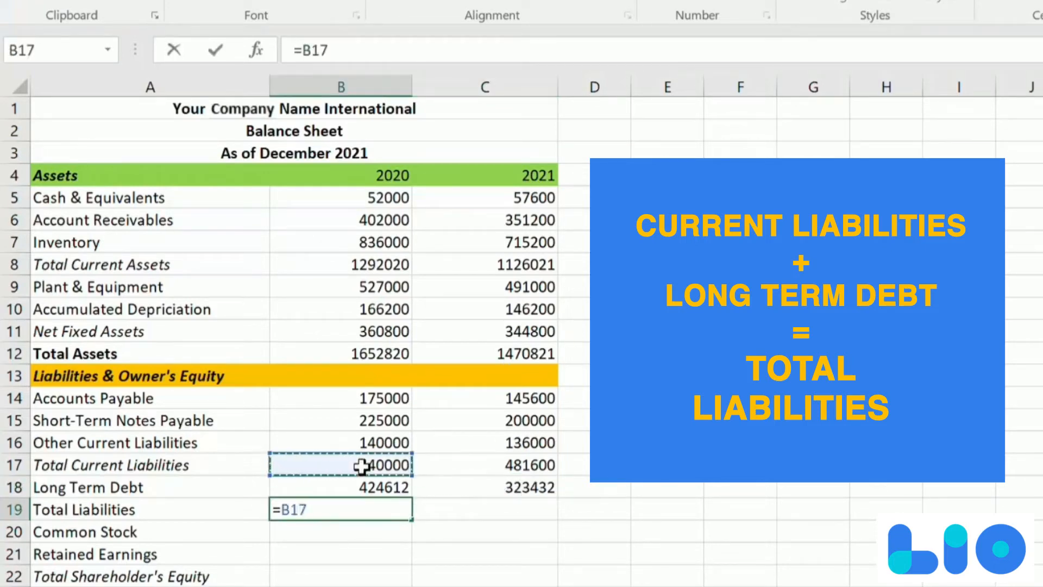
text(+)
click(365, 483)
key(Return)
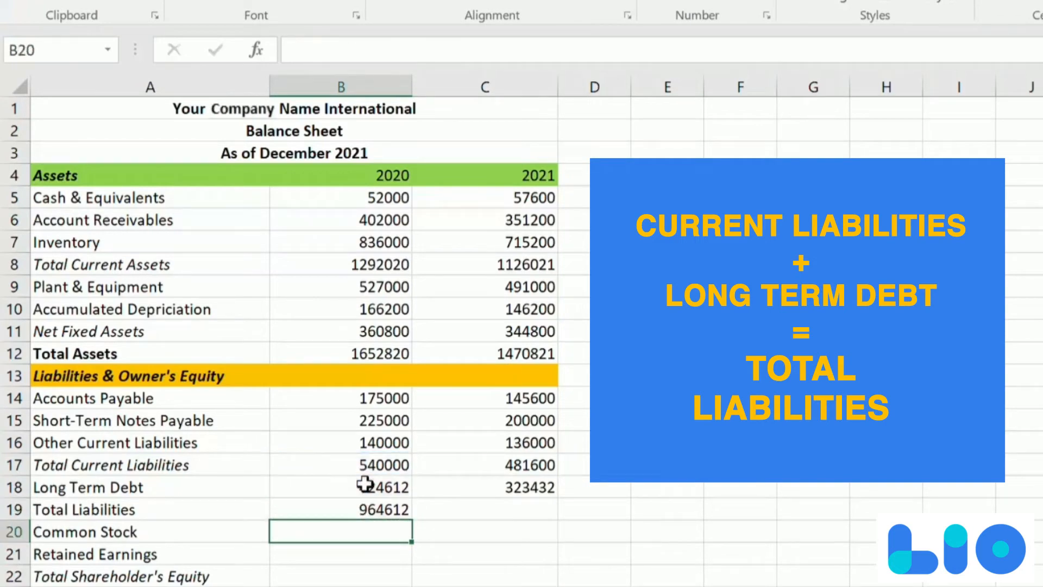
click(367, 509)
drag(472, 529, 507, 525)
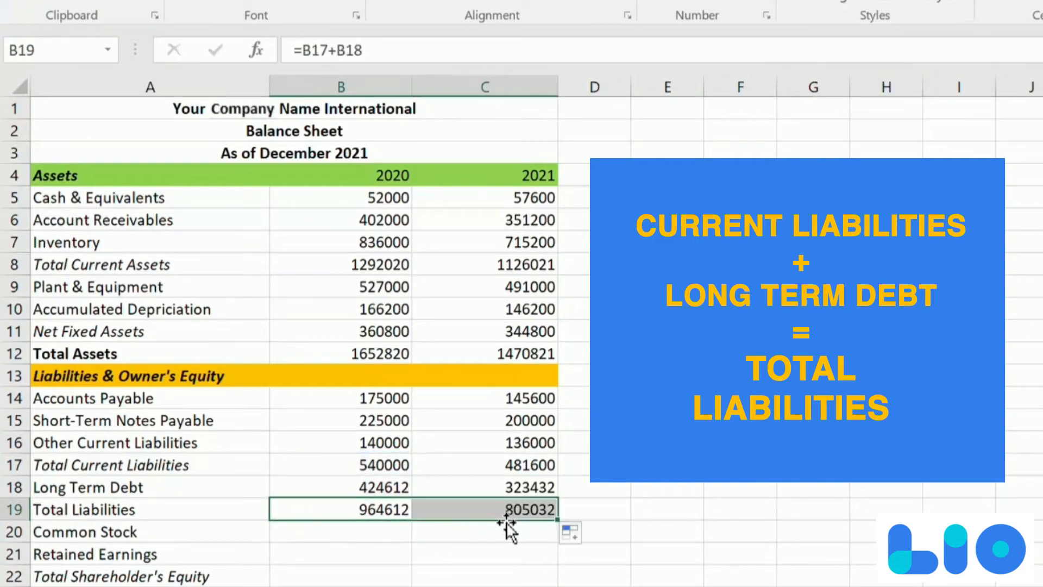
- Enter Common Stock of 460000 for both 2020 and 2021 in B20 and C20
click(463, 537)
scroll(769, 381, down, 1)
key(Left)
text(4)
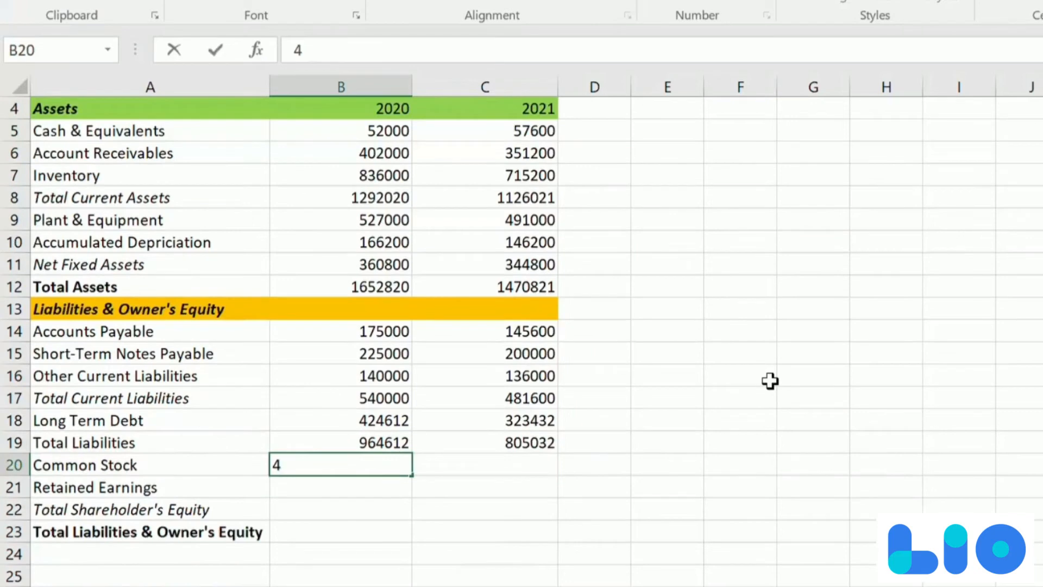
text(6000)
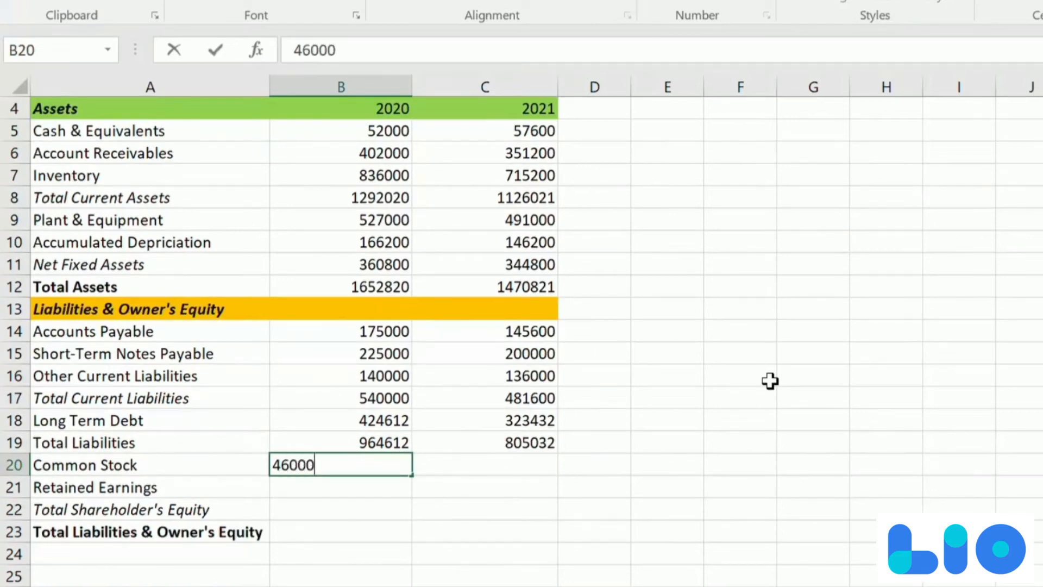
text(0)
key(Tab)
text(4)
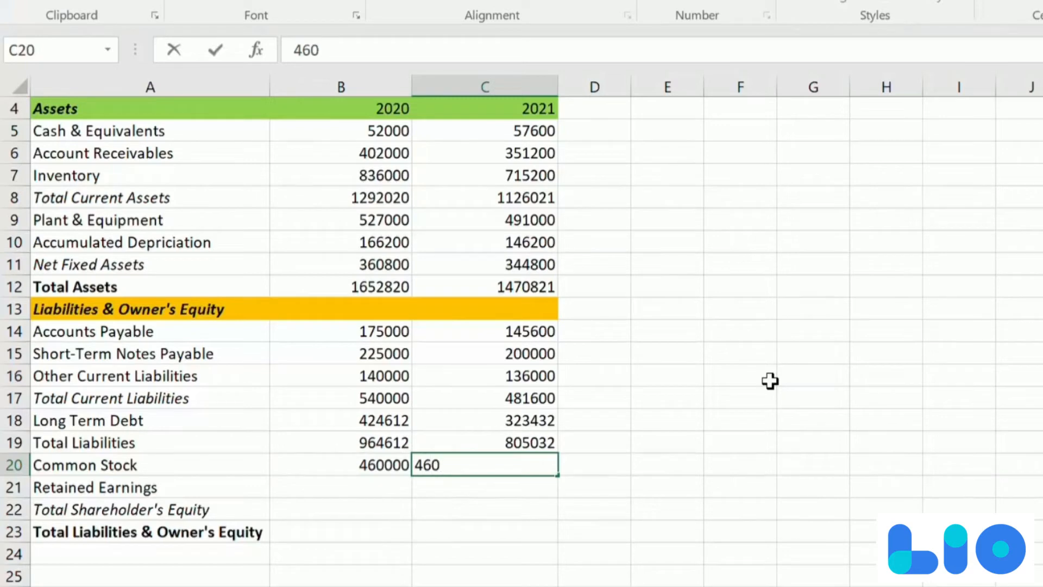
key(Return)
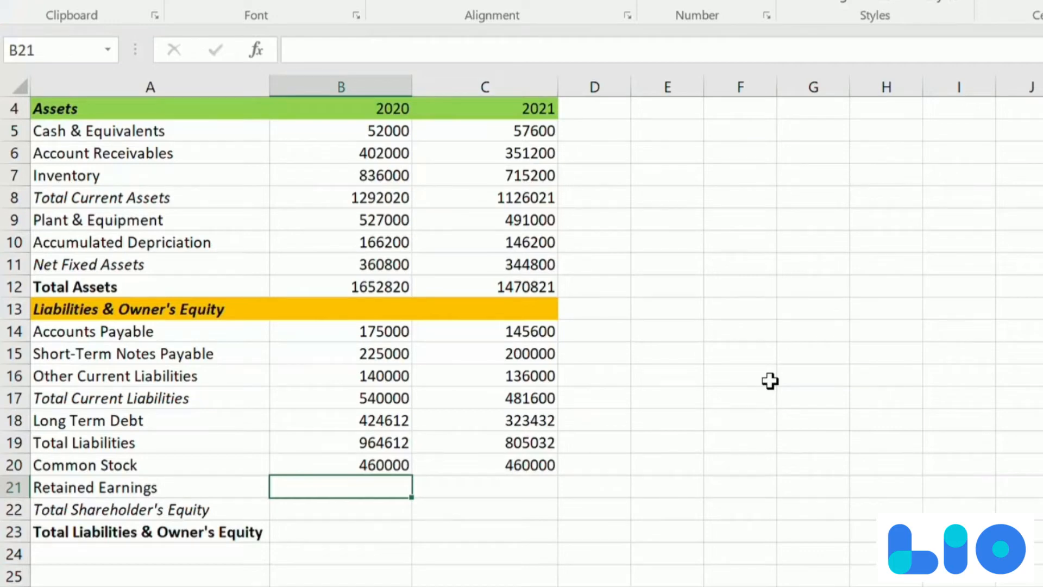
- Enter 2020 Retained Earnings of 228208 in B21 and calculate Total Shareholder's Equity in B22 with =B20+B21
text(228208)
key(Return)
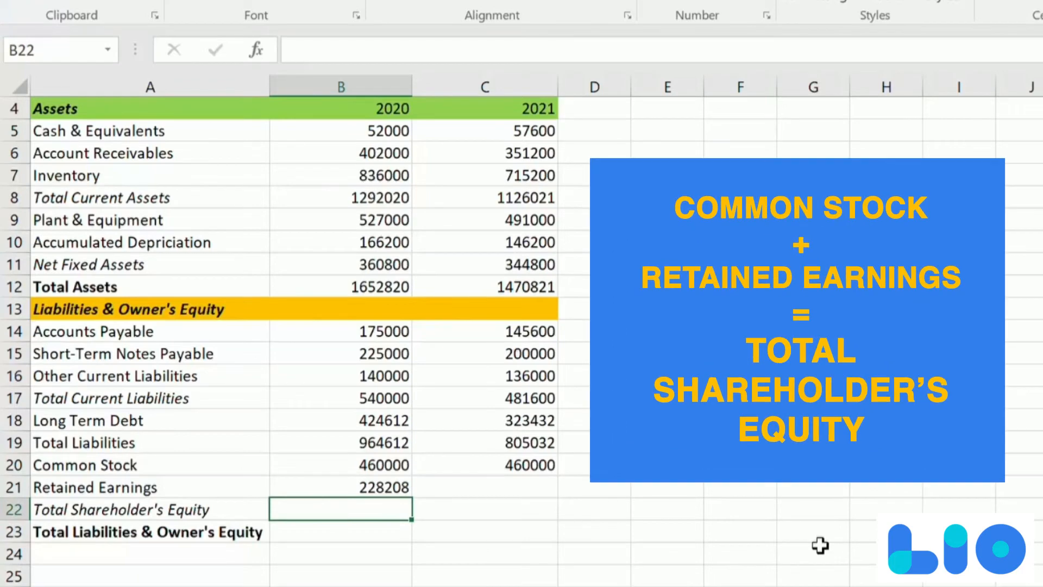
text(=)
click(384, 466)
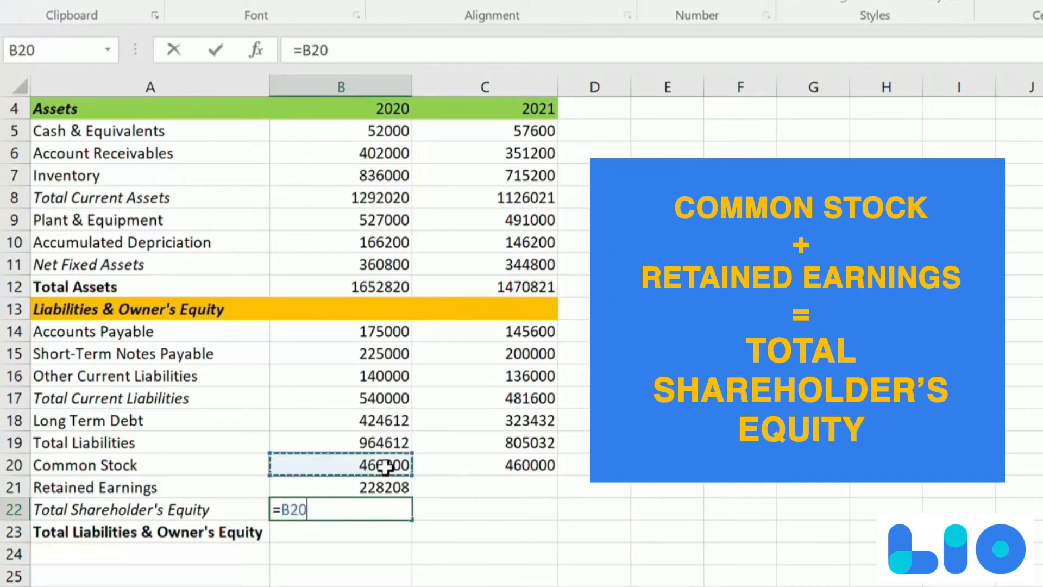
text(+)
click(373, 485)
key(Return)
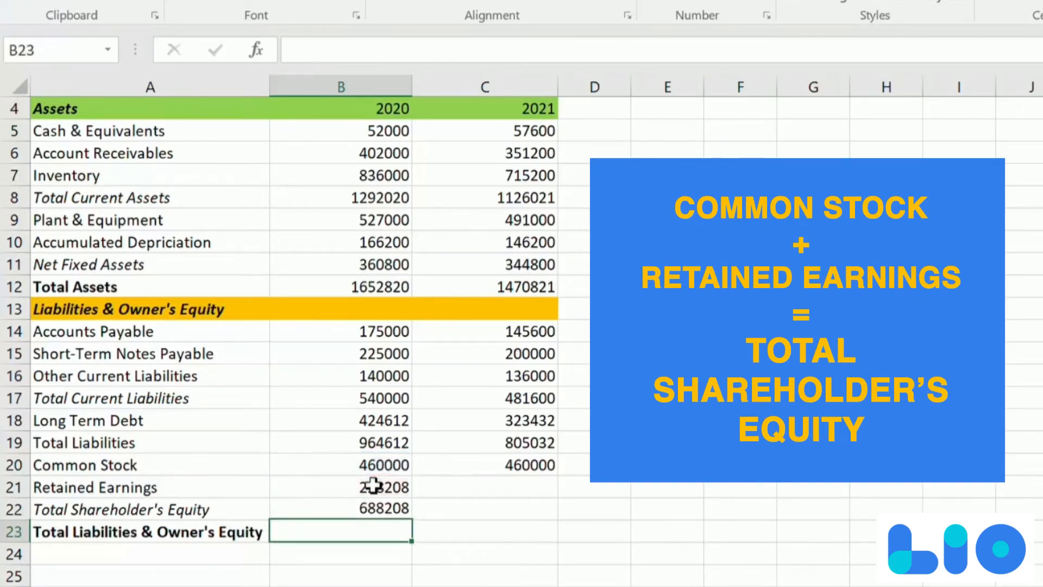
- Calculate 2020 Total Liabilities & Owner's Equity in B23 with =B19+B22
text(=)
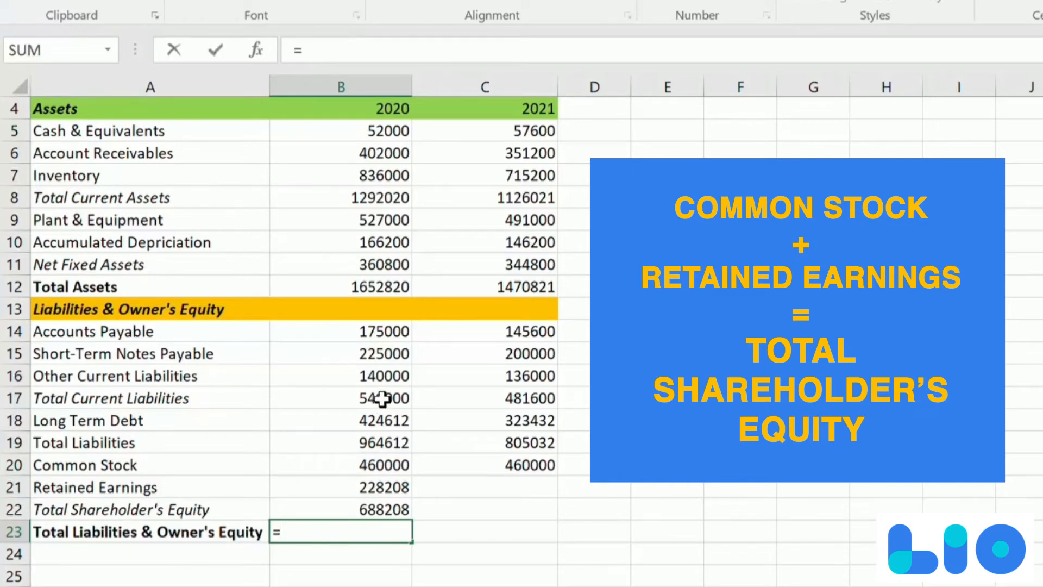
click(367, 443)
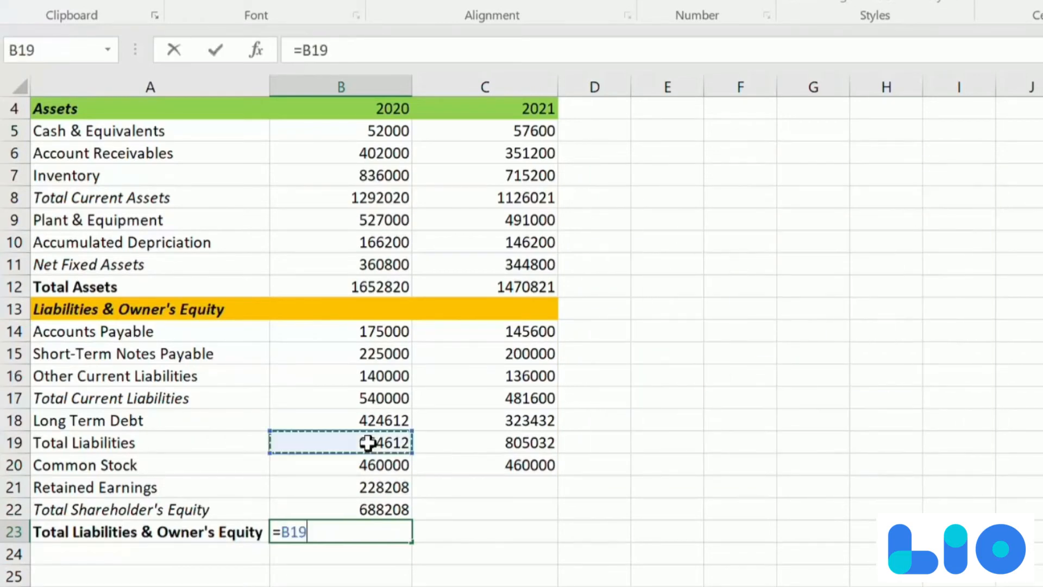
text(+)
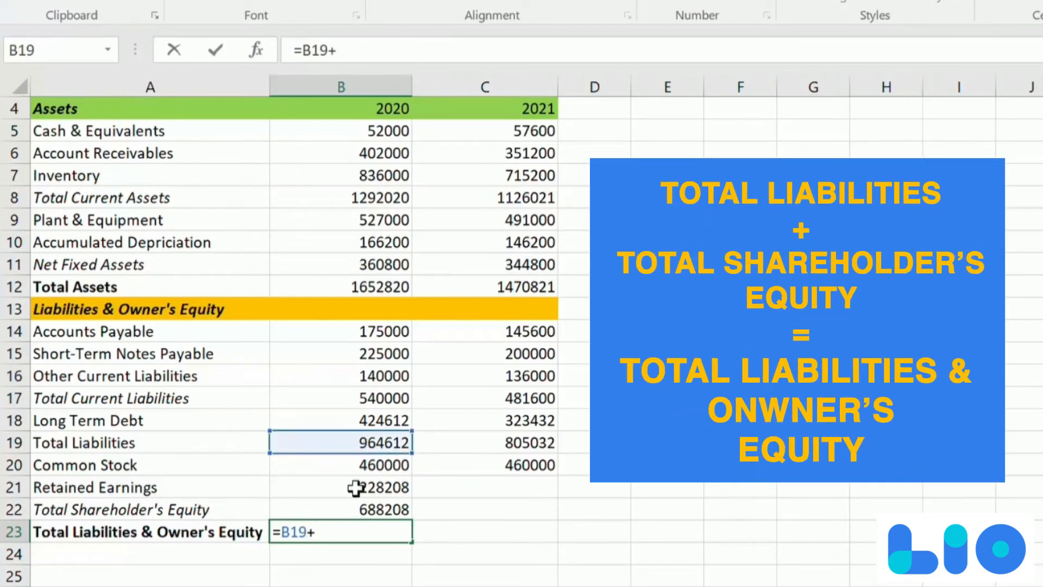
click(352, 509)
key(Return)
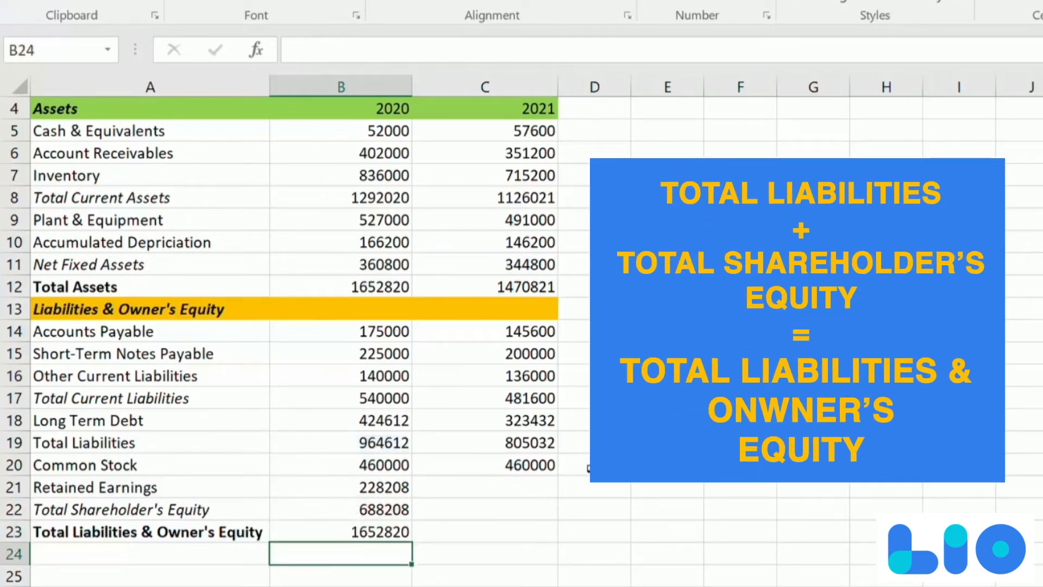
- Enter 2021 Retained Earnings of 205789 in C21 and copy the Total Shareholder's Equity formula from B22 to C22
click(483, 489)
text(205789)
key(Return)
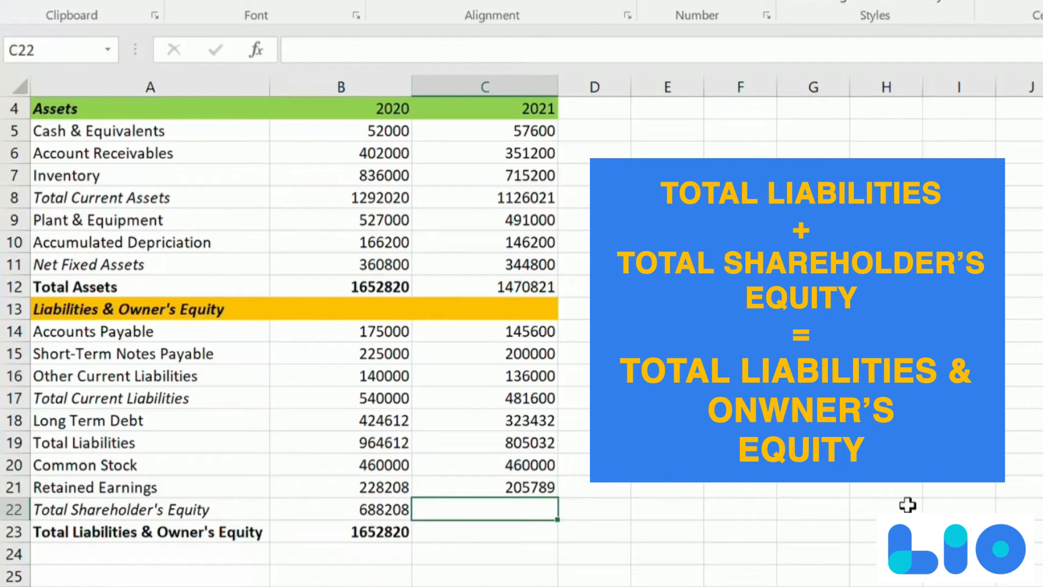
click(380, 513)
drag(411, 519, 526, 509)
- Calculate 2021 Total Liabilities & Owner's Equity in C23 with =C19+C22 and make the total bold
click(524, 531)
text(=)
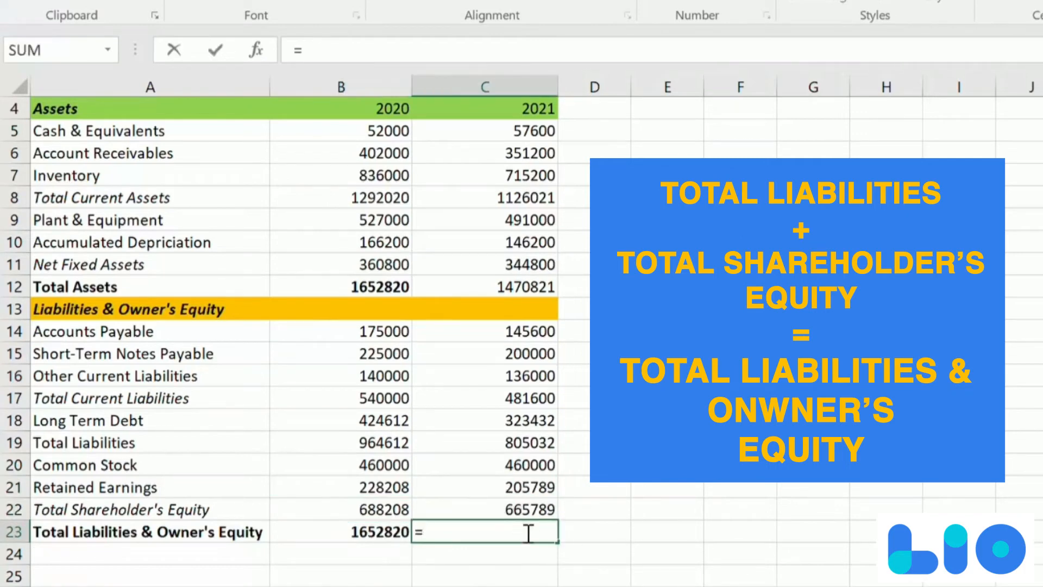
click(508, 442)
text(+)
click(536, 503)
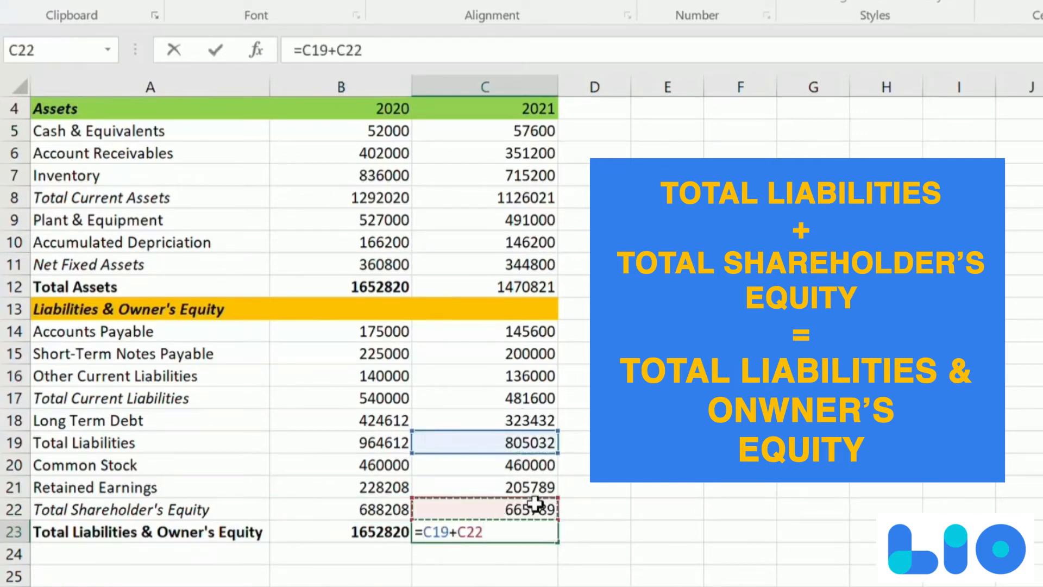
key(Return)
click(535, 530)
key(ctrl+b)
click(688, 209)
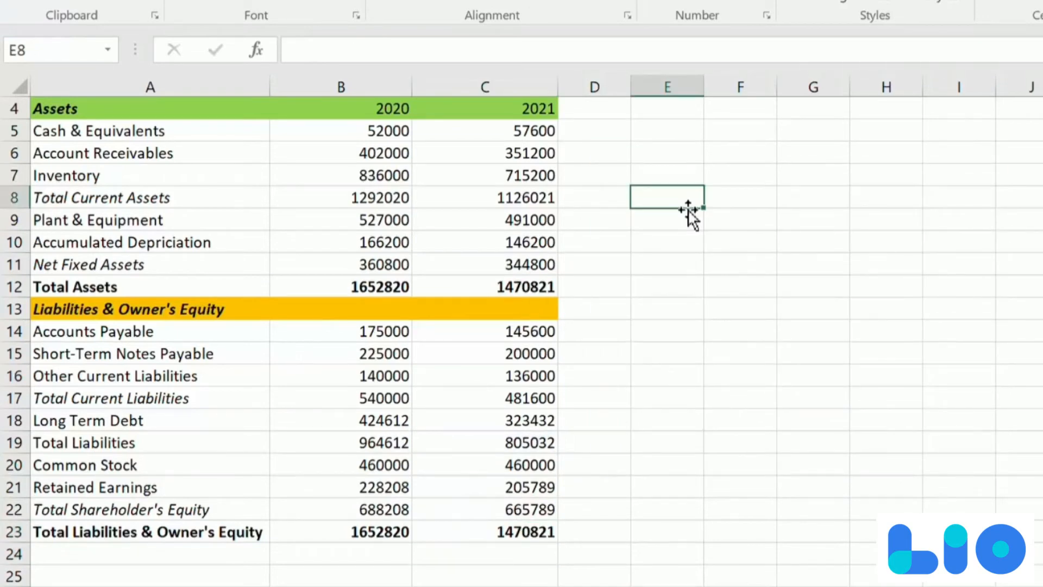
- Apply borders to all cells of the balance sheet in A1:C23
key(Left)
key(Left)
key(Up)
key(Up)
key(Up)
key(Up)
key(Up)
key(Up)
key(Up)
key(shift+Down)
key(shift+Down)
key(shift+Down)
key(shift+Down)
key(shift+Down)
key(shift+Down)
key(shift+Down)
key(shift+Down)
key(shift+Down)
key(shift+Down)
key(shift+Down)
key(shift+Down)
key(shift+Down)
key(shift+Down)
key(shift+Down)
key(shift+Down)
key(shift+Down)
key(shift+Down)
key(shift+Down)
key(shift+Down)
key(shift+Up)
key(shift+Up)
key(shift+Up)
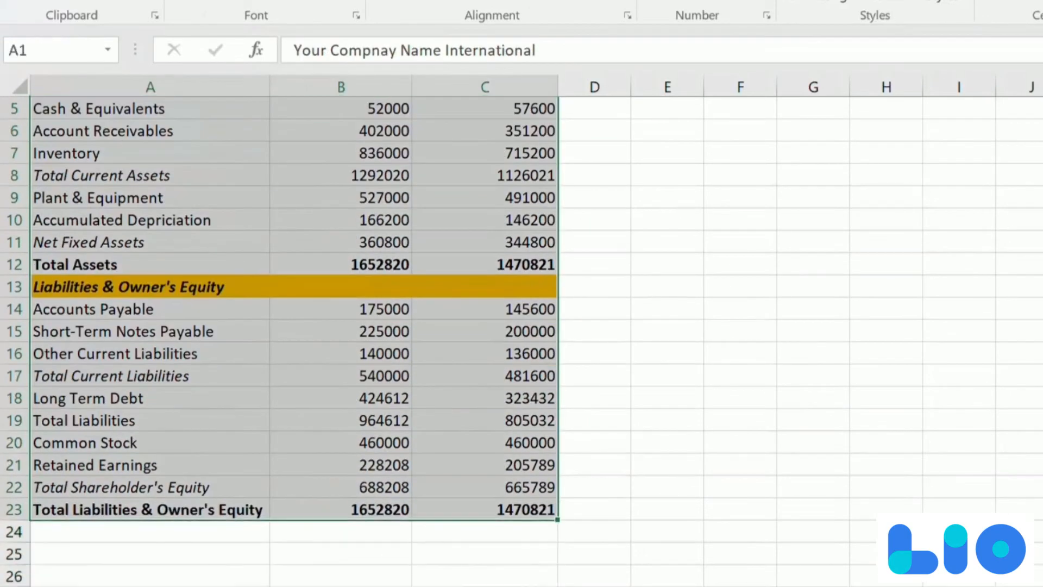
click(266, 1)
scroll(391, 268, up, 2)
click(391, 268)
scroll(303, 366, down, 3)
scroll(303, 366, up, 4)
- Center the contents of columns B and C
click(368, 91)
click(413, 1)
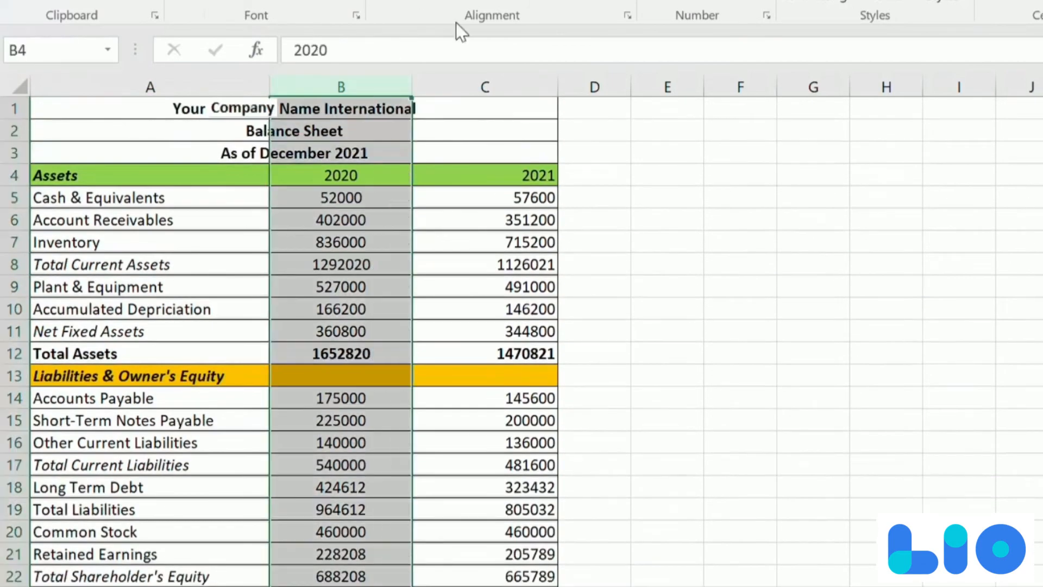
click(483, 93)
click(413, 1)
- Format the numbers in columns B and C with comma separators and no decimal places
click(336, 93)
click(695, 2)
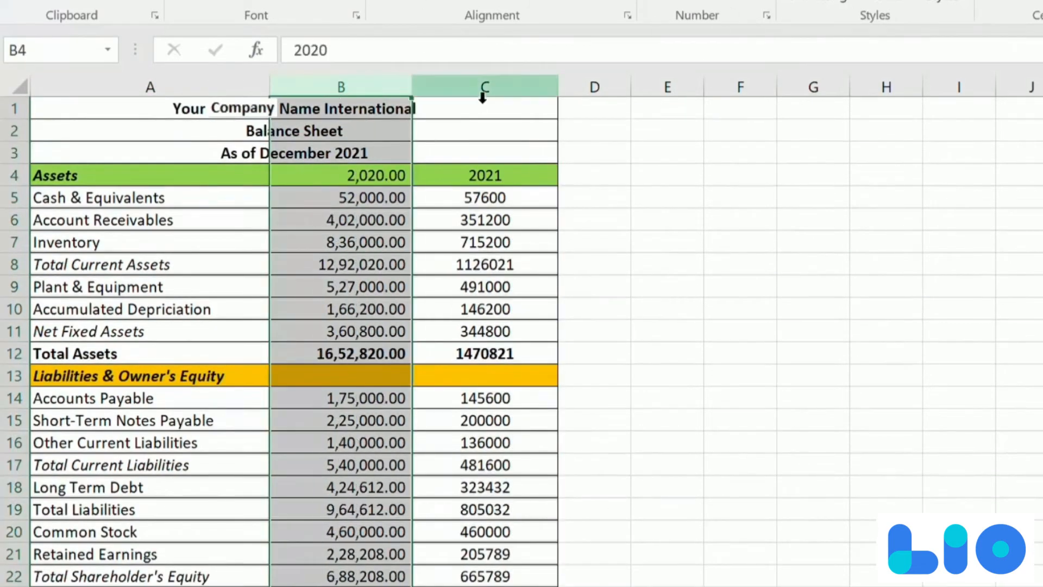
click(483, 93)
click(695, 1)
click(344, 93)
double_click(758, 1)
click(485, 92)
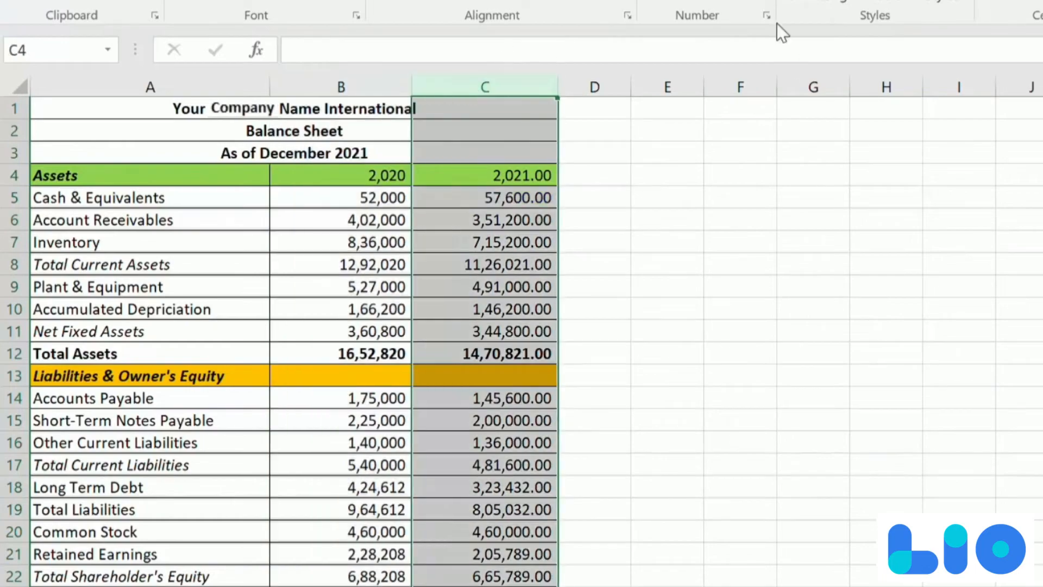
double_click(757, 1)
- Review the formatted balance sheet, checking the figures and formulas in column B
click(328, 296)
key(Up)
key(Up)
key(Down)
key(Down)
key(Down)
key(Down)
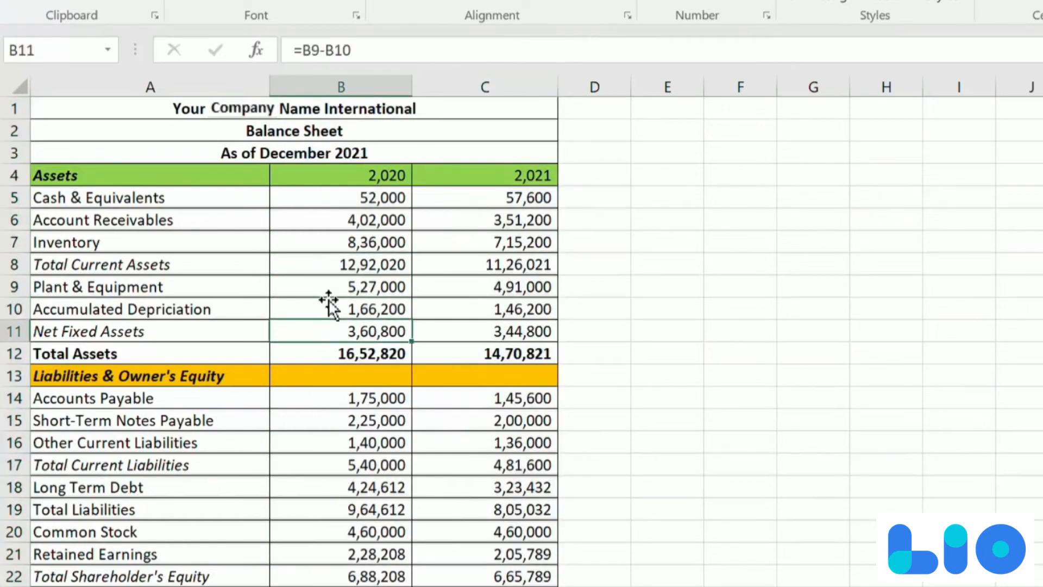
key(Down)
key(Down)
key(Down)
key(Down)
key(Down)
key(Down)
key(Down)
key(Down)
key(Down)
key(Down)
key(Down)
key(Down)
key(Down)
key(Down)
key(Down)
key(Down)
key(Up)
key(Up)
key(Up)
key(Up)
scroll(328, 305, up, 2)
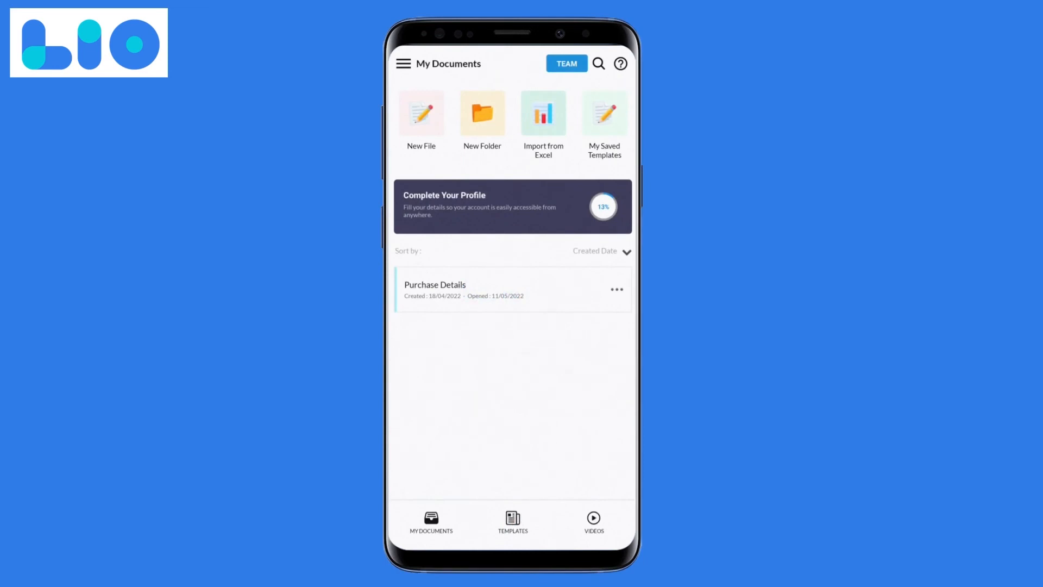
- Switch to the Lio mobile app and browse its template categories
click(513, 522)
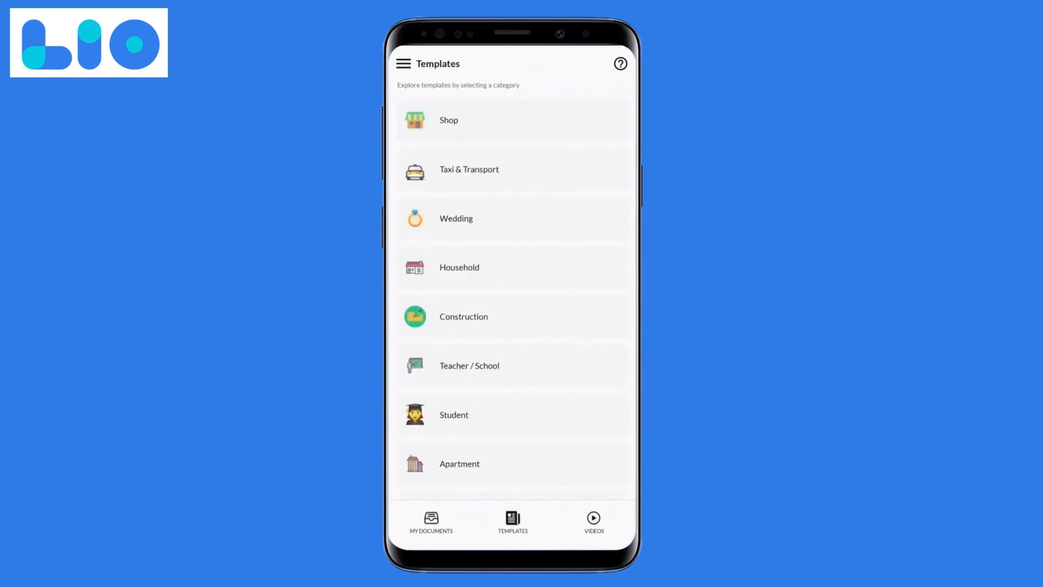
scroll(513, 293, down, 5)
scroll(513, 294, down, 4)
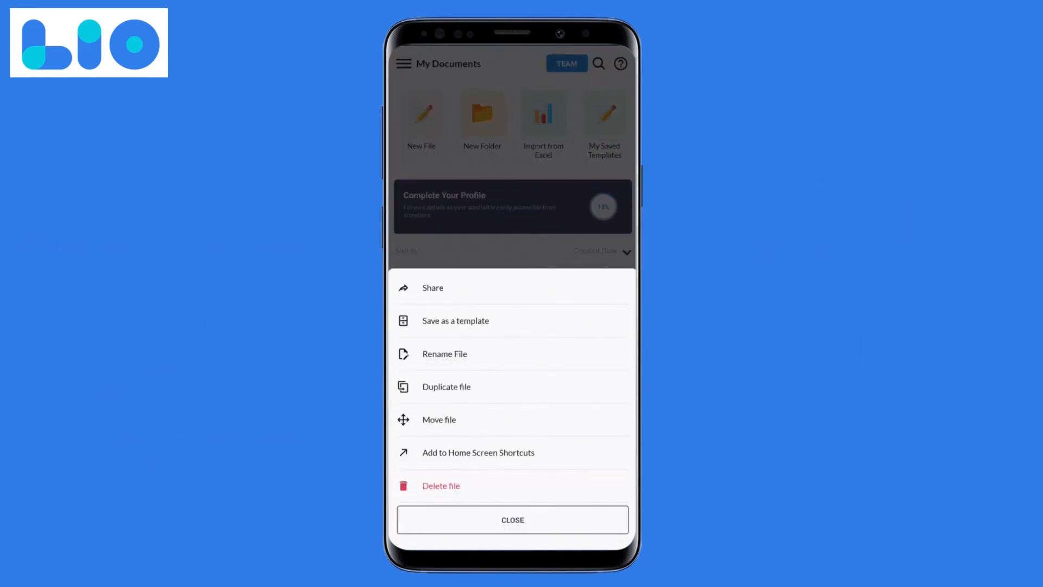
- Choose to share a document, and view the Excel import's upload options without importing a file
click(432, 288)
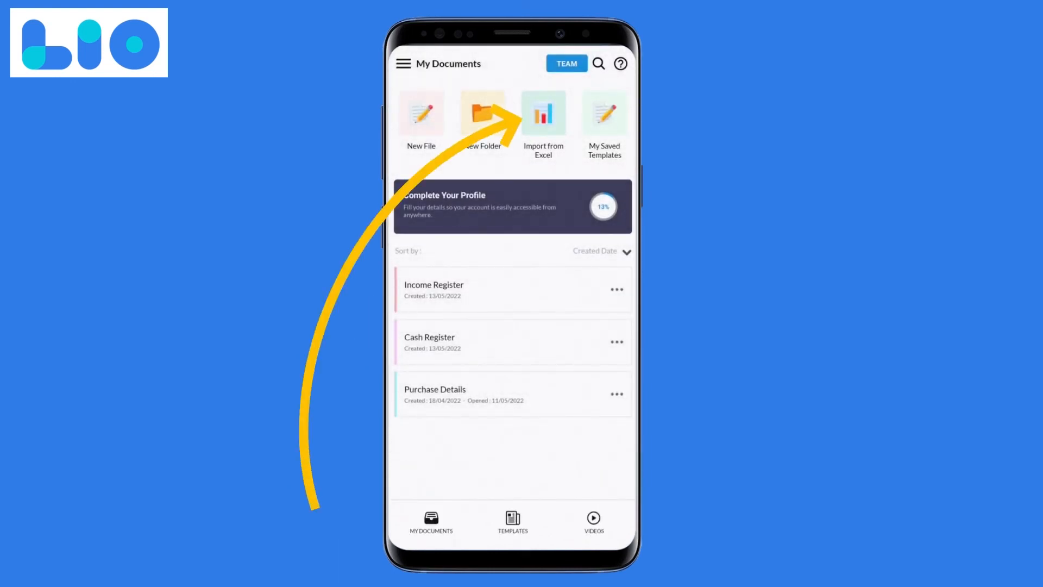
click(543, 113)
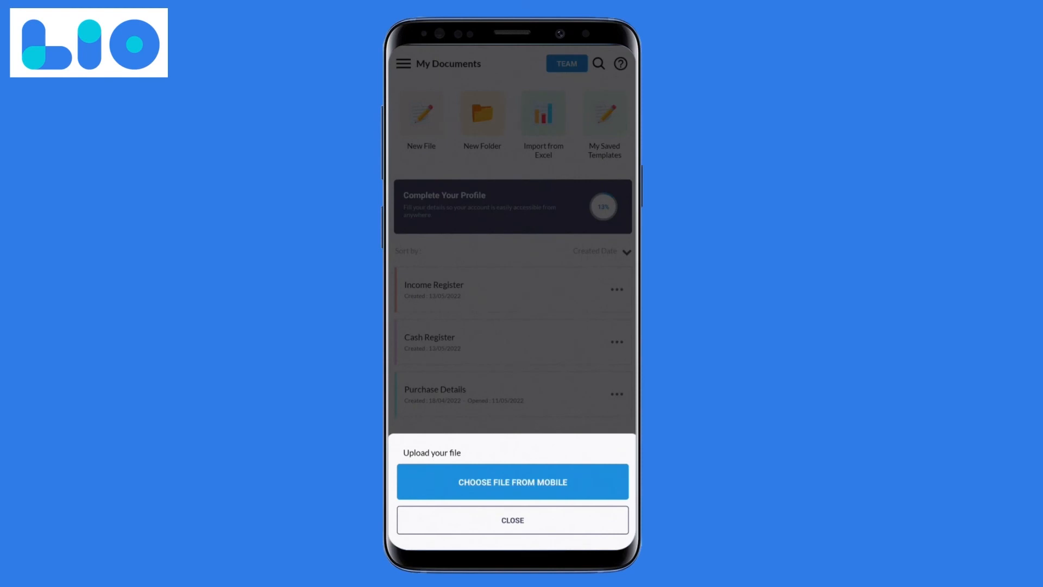
click(512, 519)
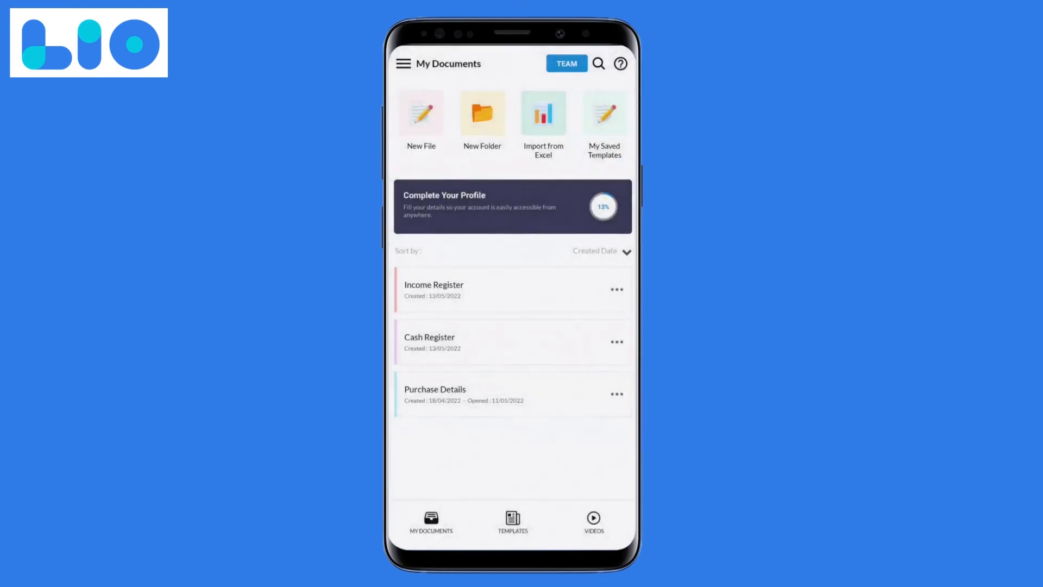